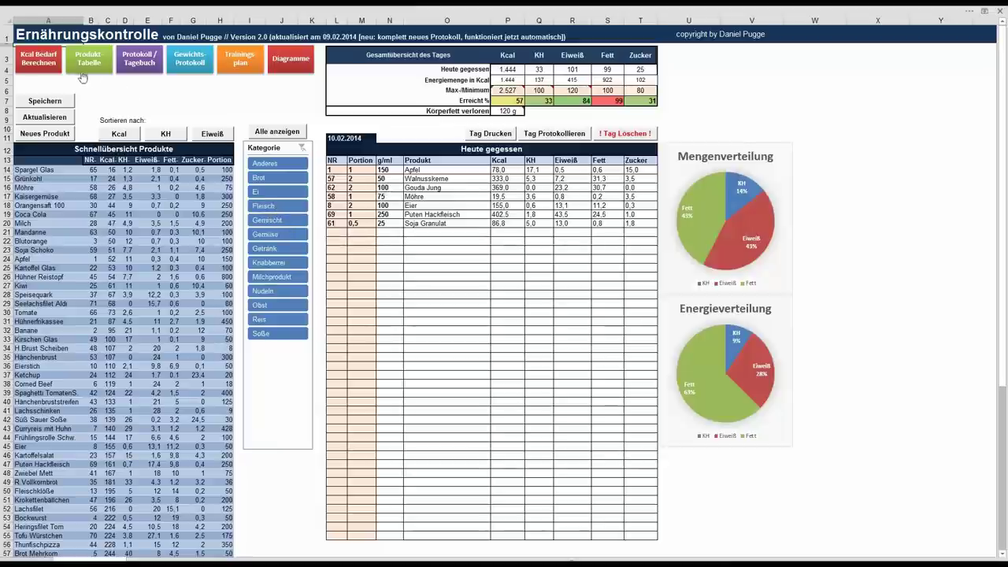
# Open the Kcal Bedarf calculator and compare activity levels, ending on physically demanding work (Gesamtumsatz 3500,4).
pyautogui.click(39, 61)
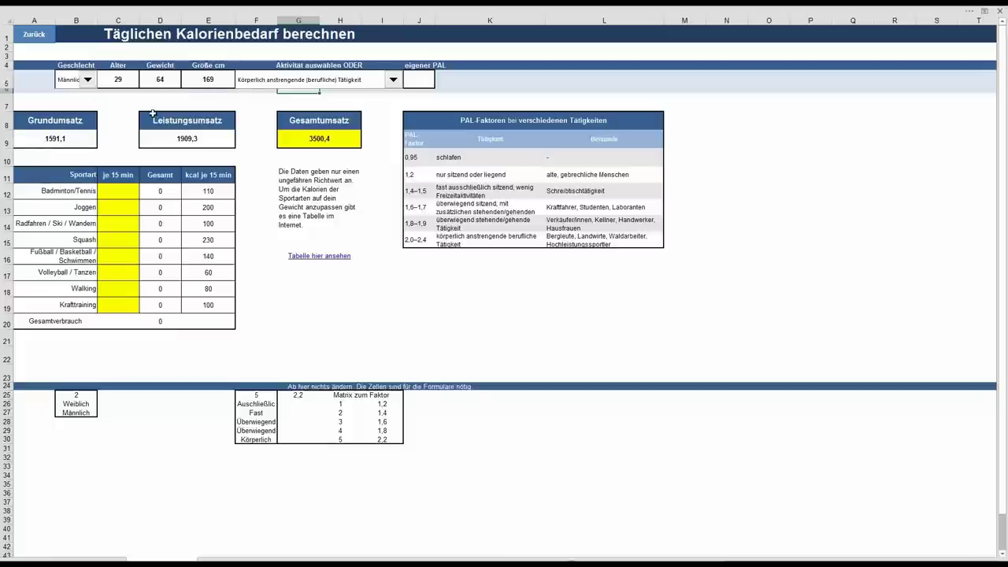
pyautogui.click(281, 82)
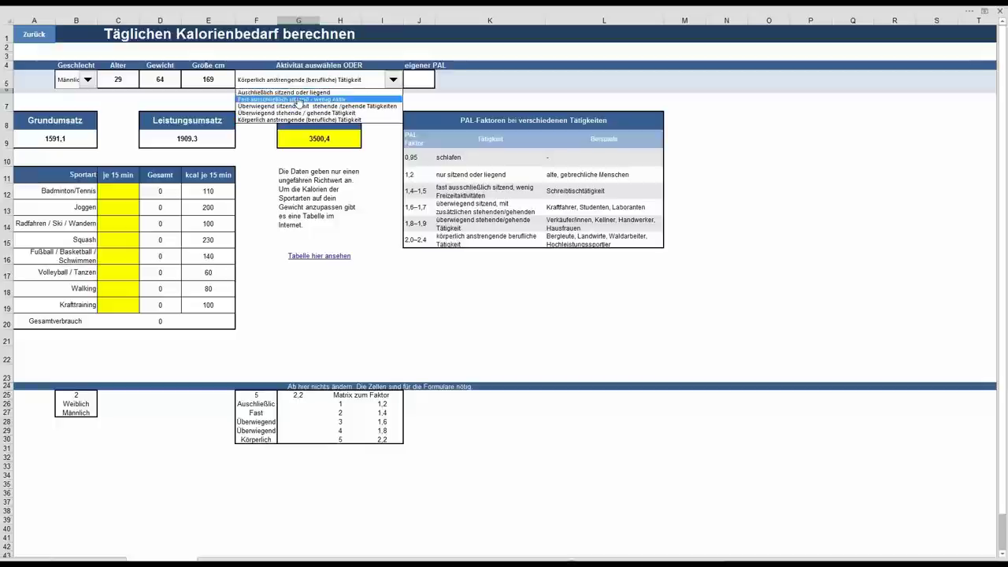
pyautogui.click(299, 101)
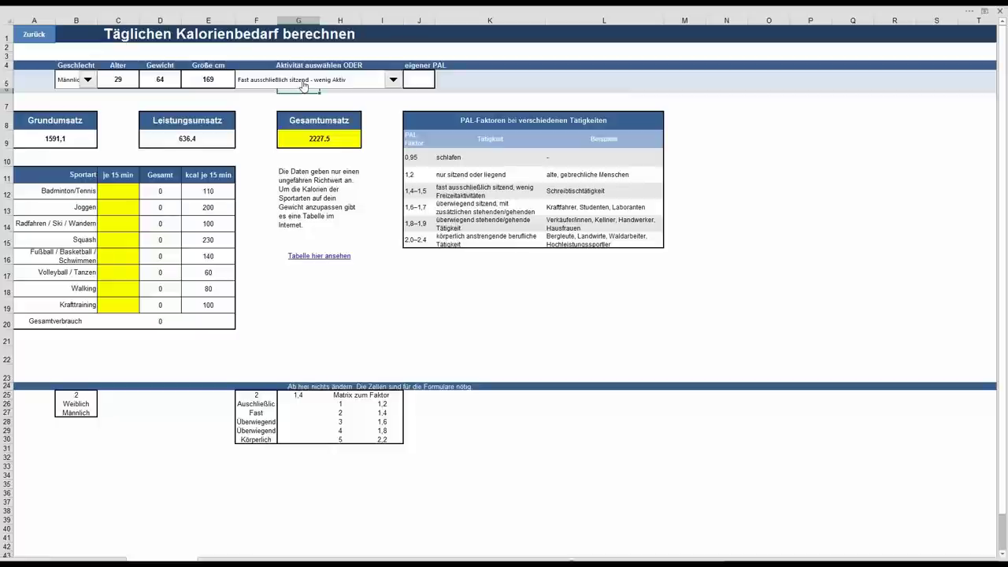
pyautogui.click(304, 85)
pyautogui.click(306, 122)
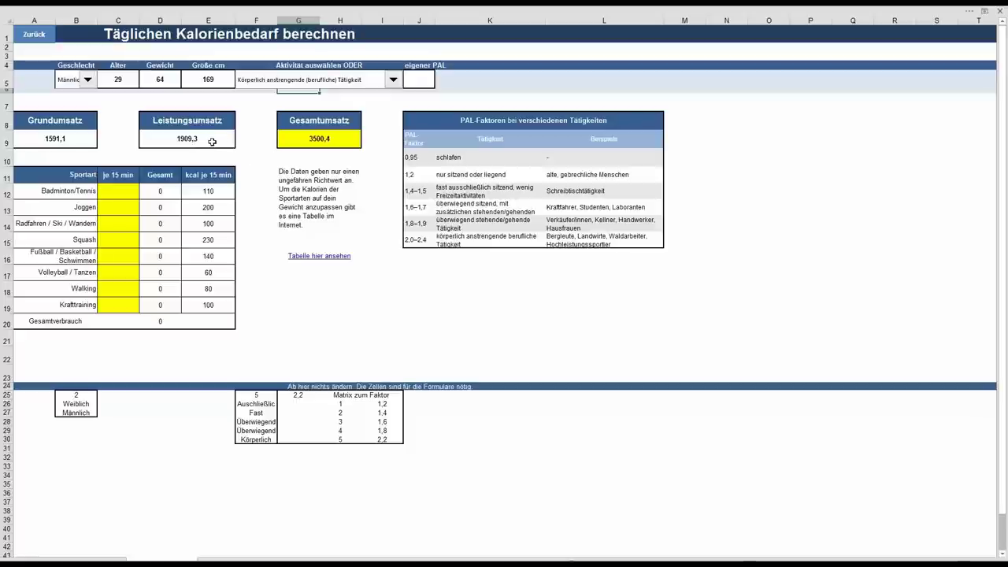
# Enter 2 units of Krafttraining and 4 units of Joggen in the 'je 15 min' column.
pyautogui.press('Tab')
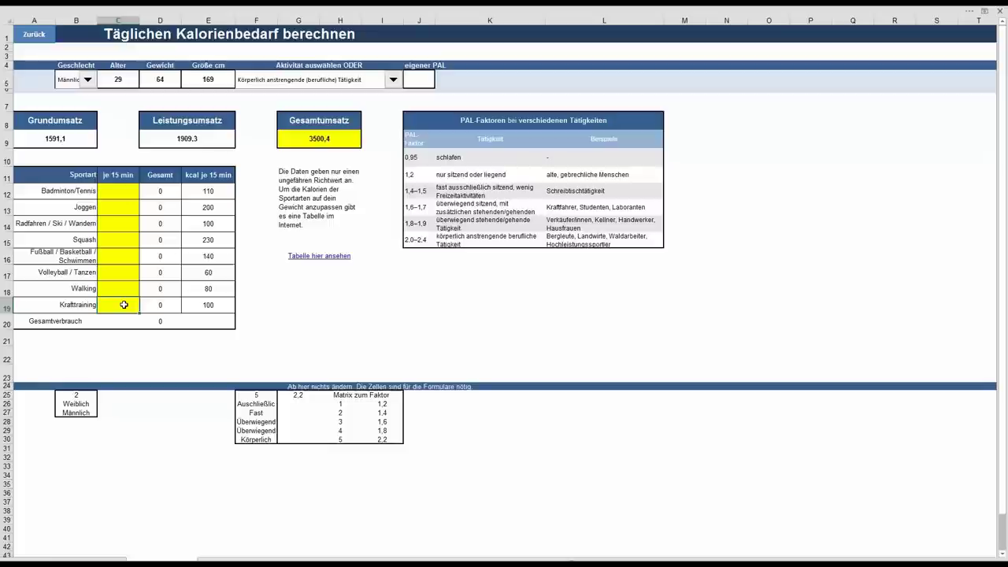
pyautogui.write('2')
pyautogui.click(122, 202)
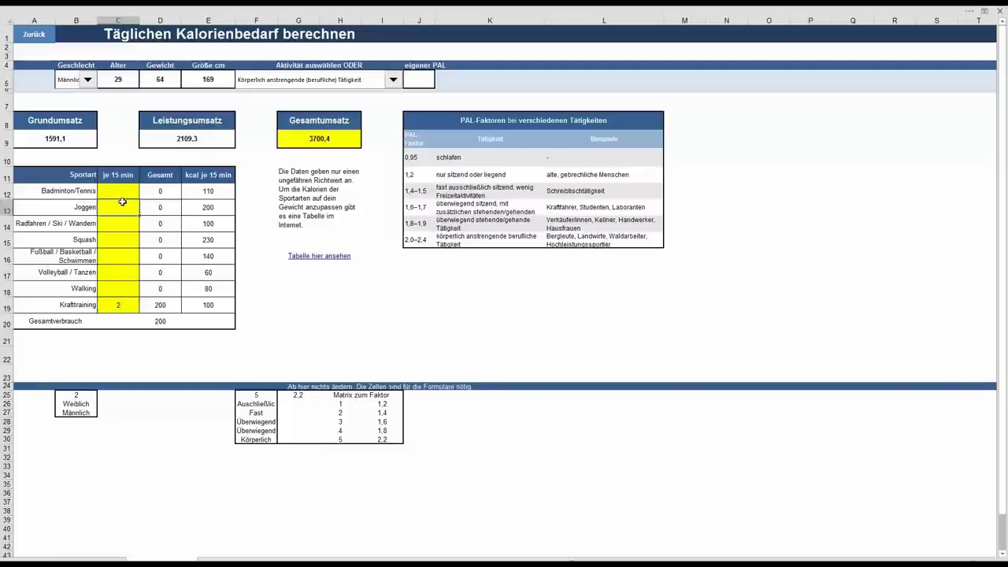
pyautogui.write('4')
pyautogui.press('Return')
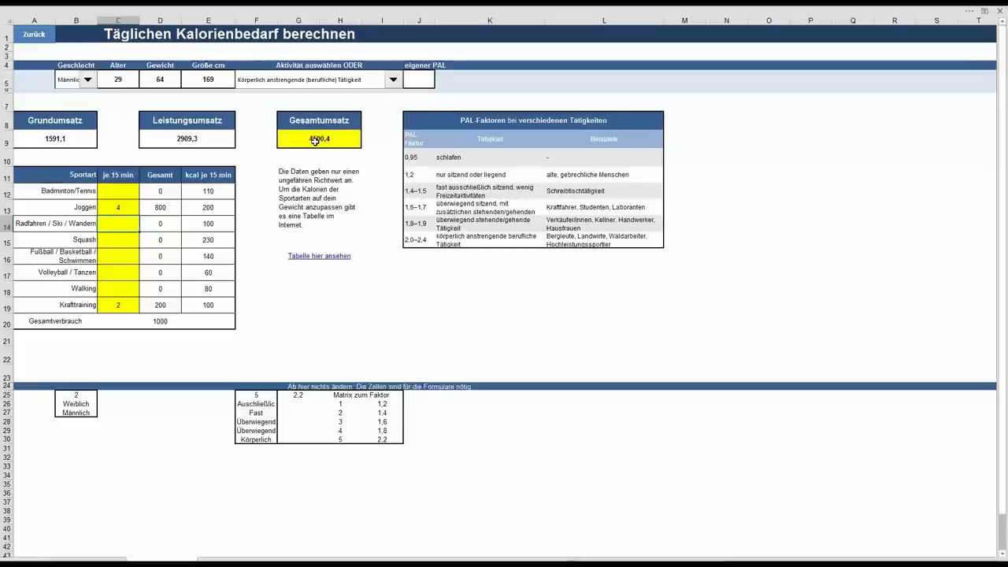
# Go back to the Ernährungskontrolle dashboard.
pyautogui.click(345, 290)
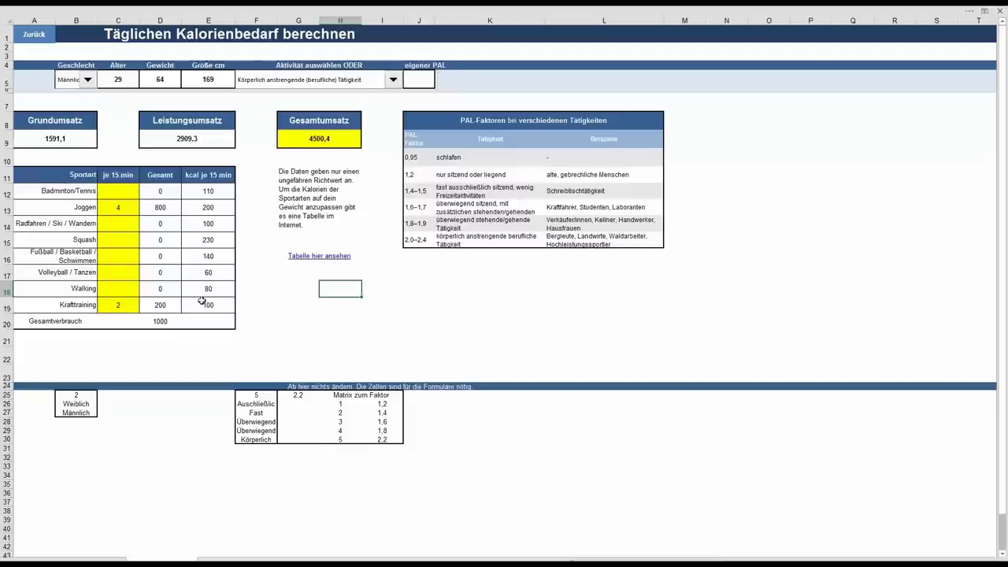
pyautogui.click(81, 304)
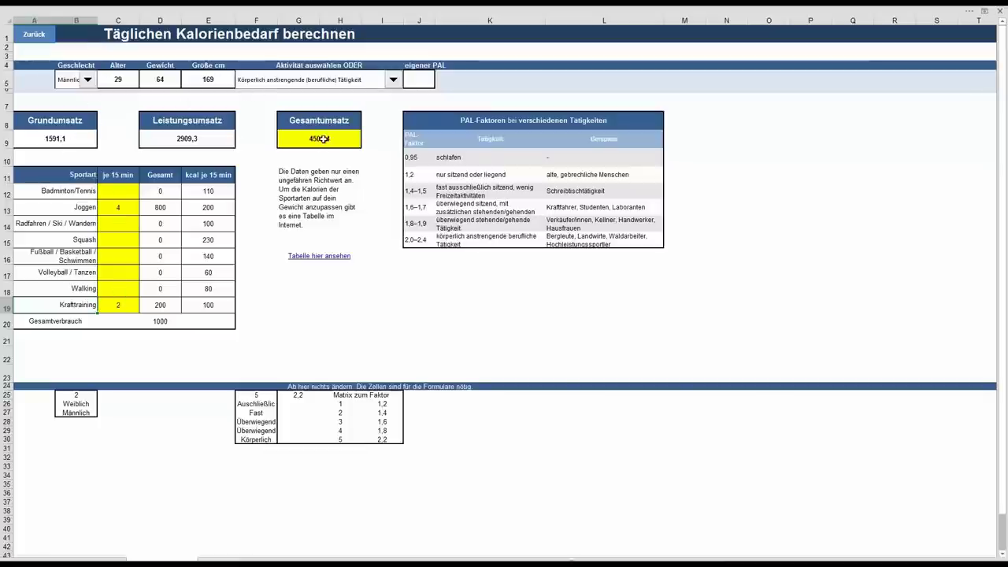
pyautogui.click(39, 36)
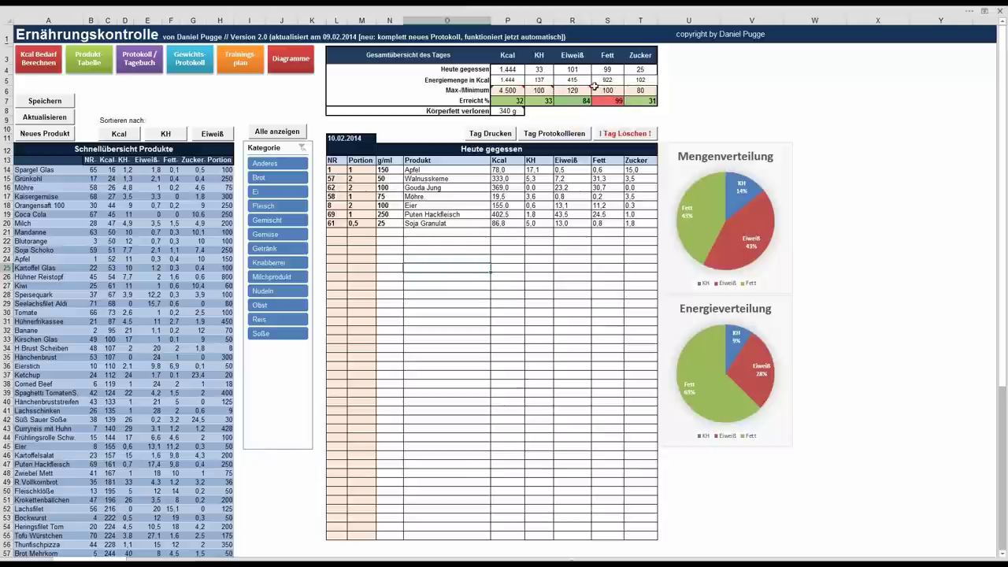
pyautogui.moveTo(572, 91)
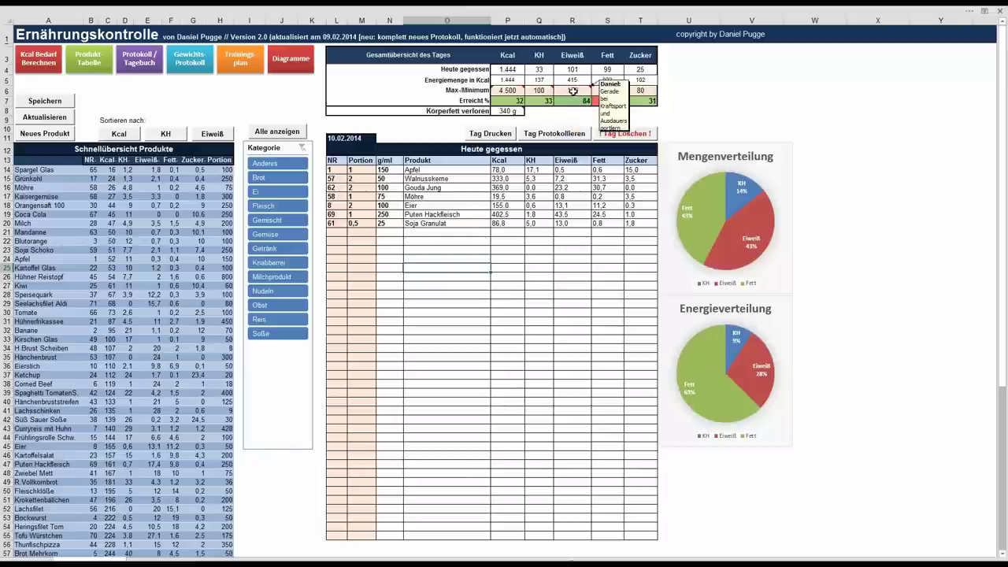
pyautogui.click(545, 92)
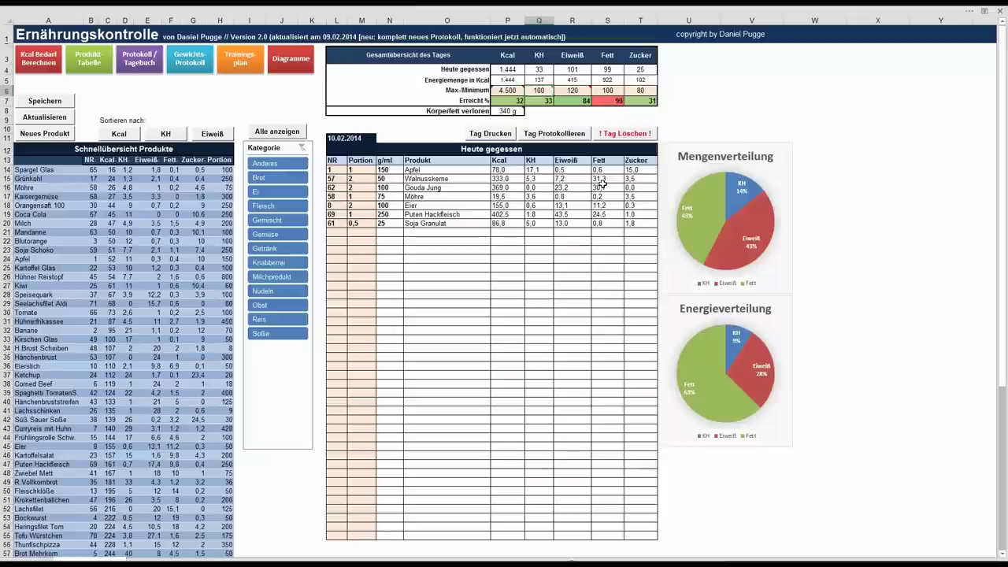
pyautogui.write('250')
pyautogui.press('Tab')
pyautogui.click(543, 91)
pyautogui.moveTo(539, 91)
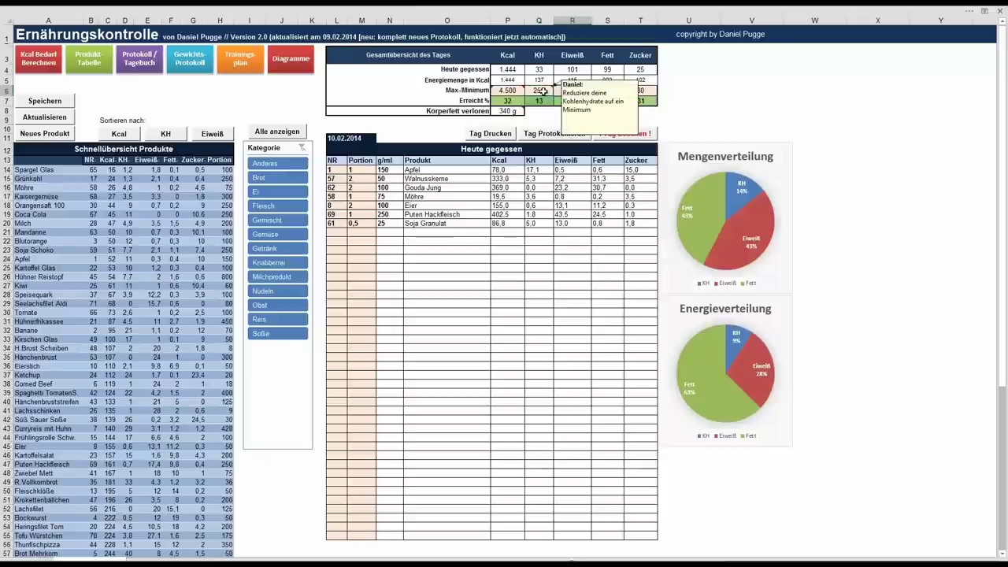
pyautogui.write('100')
pyautogui.click(579, 90)
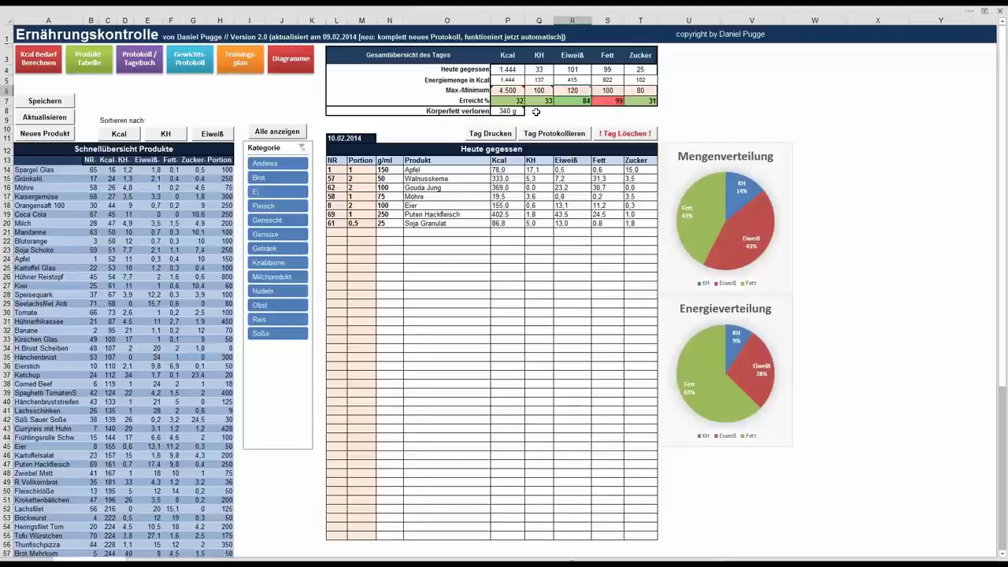
pyautogui.click(446, 258)
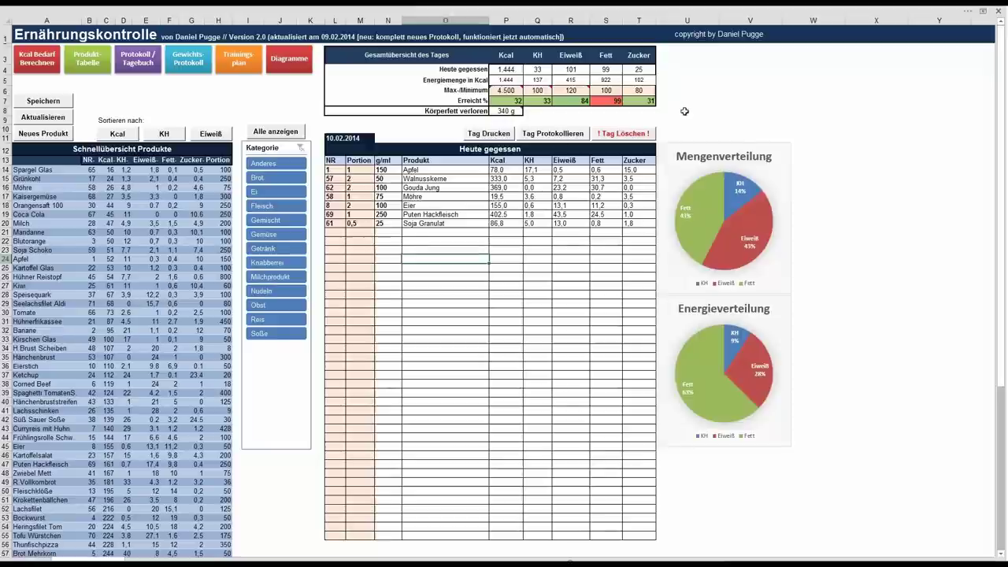
# Clear today's food log and log 2 portions of R.Vollkornbrot (NR 35) from the Brot category.
pyautogui.click(631, 135)
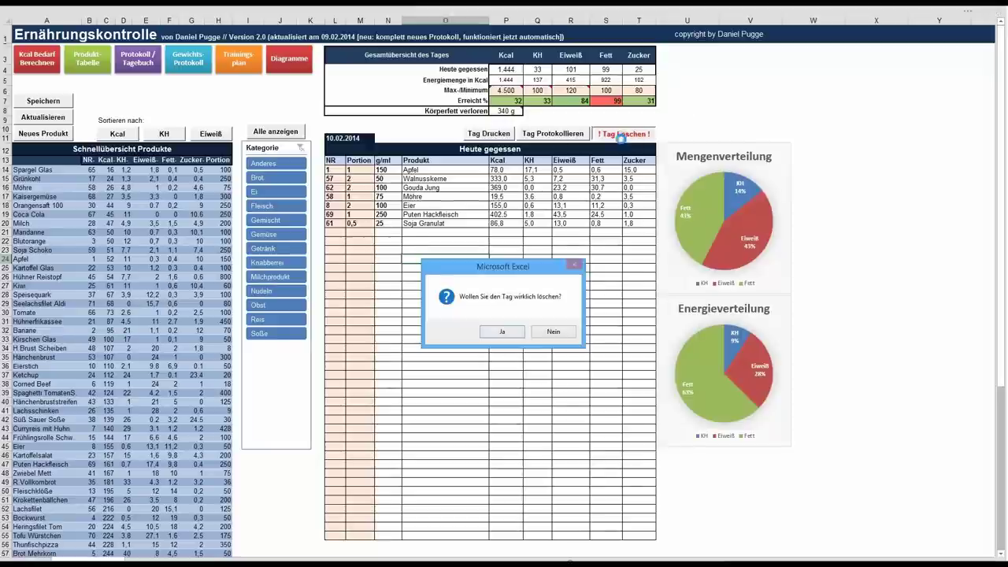
pyautogui.click(501, 331)
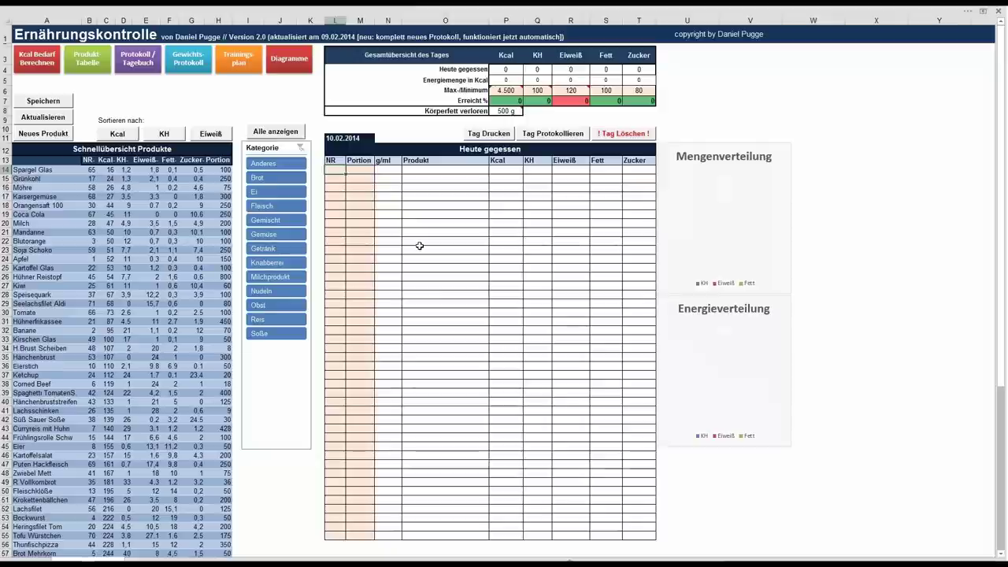
pyautogui.click(285, 178)
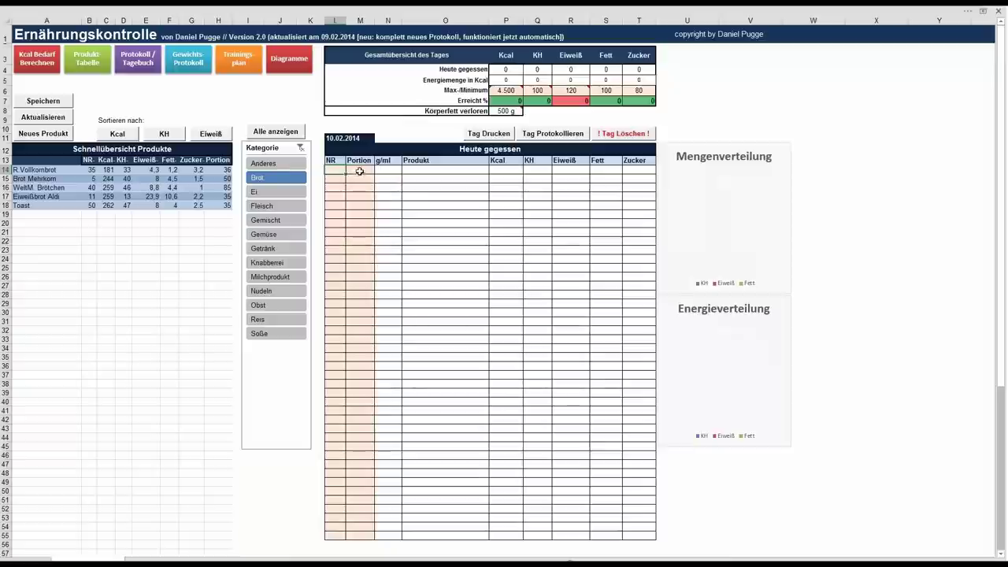
pyautogui.write('35')
pyautogui.press('Tab')
pyautogui.write('2')
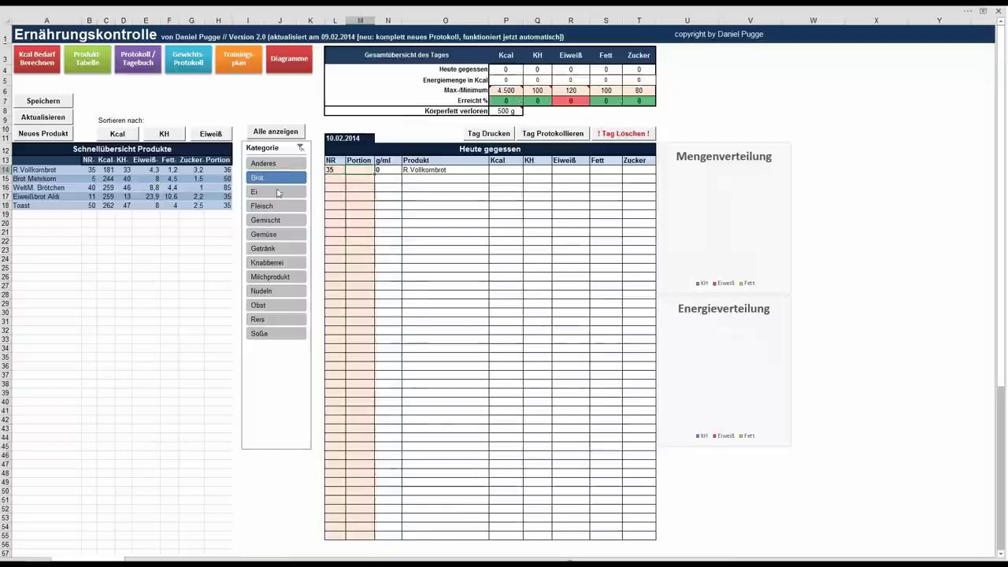
pyautogui.press('Tab')
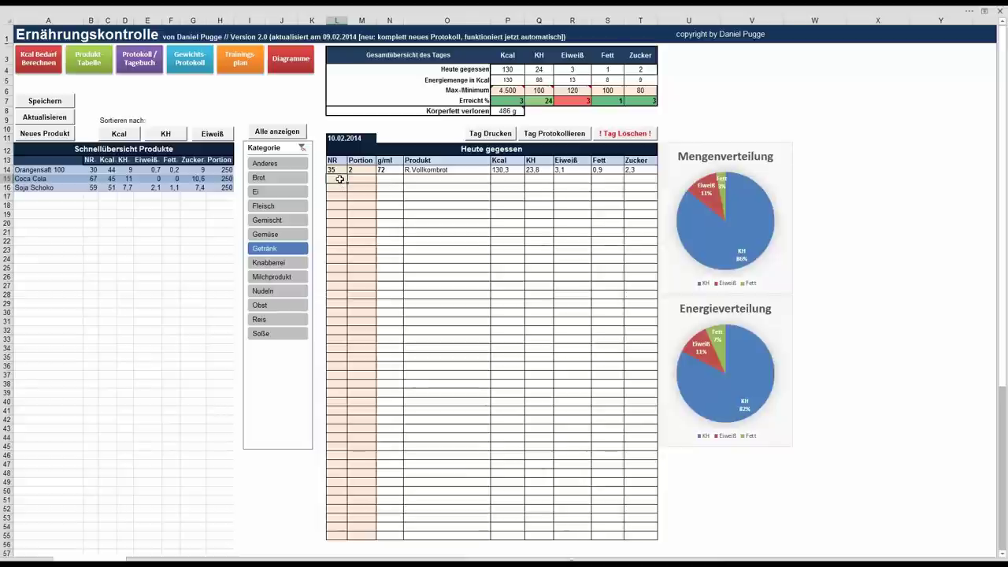
# Log Orangensaft 100 (NR 30) and 2 portions of Eier (NR 8).
pyautogui.write('30')
pyautogui.press('Return')
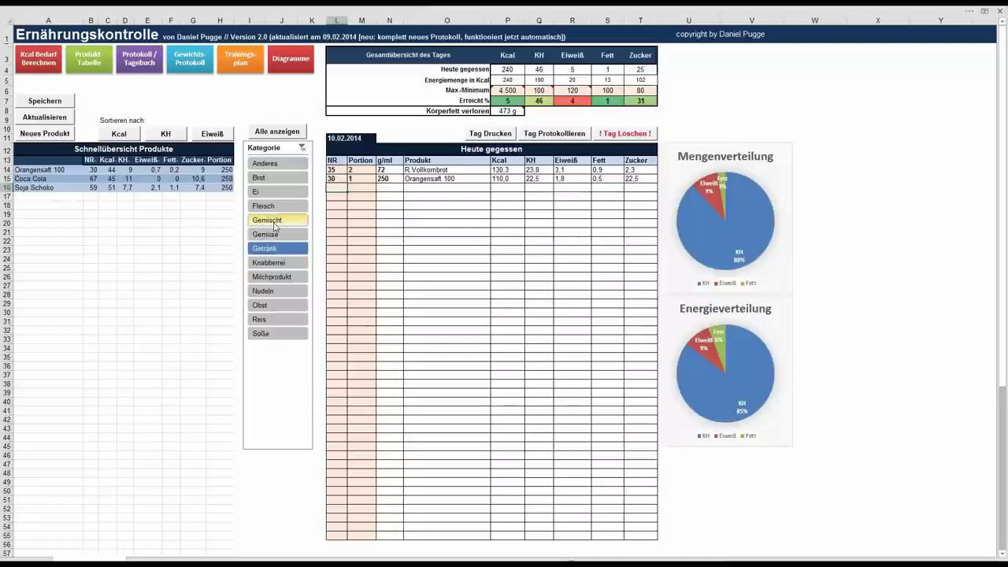
pyautogui.click(271, 194)
pyautogui.write('8')
pyautogui.press('Tab')
pyautogui.write('2')
pyautogui.press('Tab')
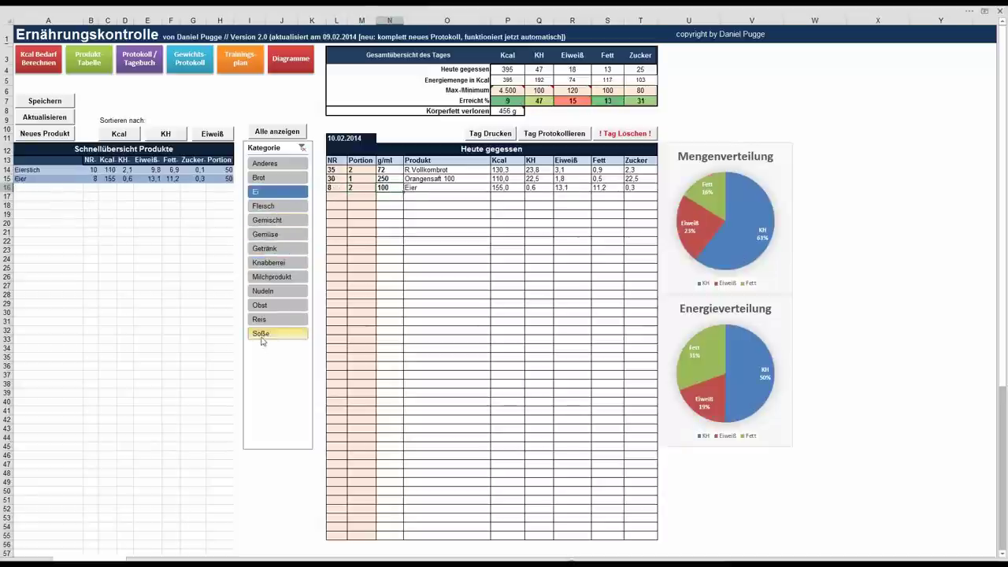
# Add 1 portion of Apfel (NR 1) from the Obst category.
pyautogui.click(267, 305)
pyautogui.click(339, 196)
pyautogui.write('1')
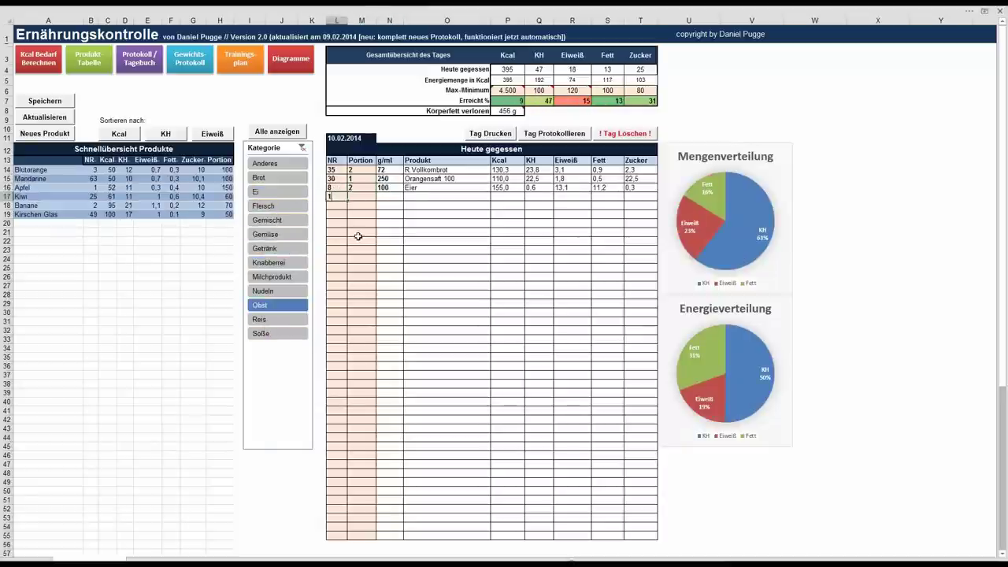
pyautogui.press('Tab')
pyautogui.write('1')
pyautogui.press('Return')
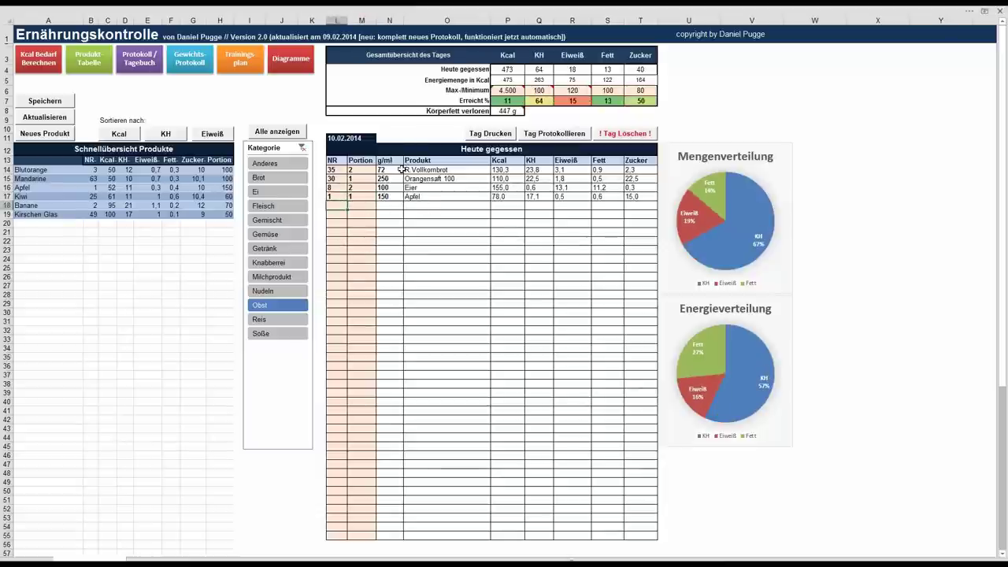
# Change the Orangensaft 100 portion to 3.
pyautogui.click(374, 179)
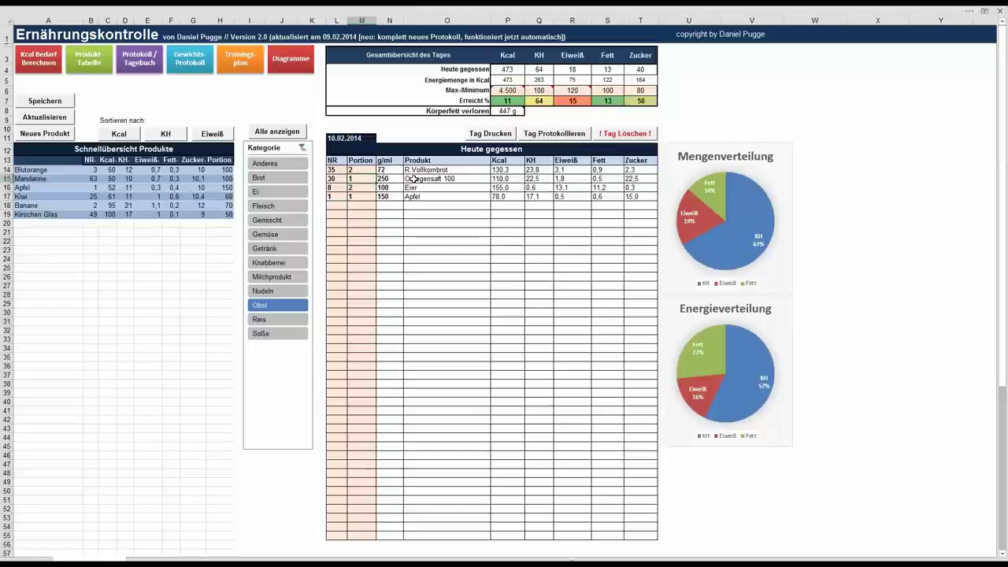
pyautogui.write('0,5')
pyautogui.press('Return')
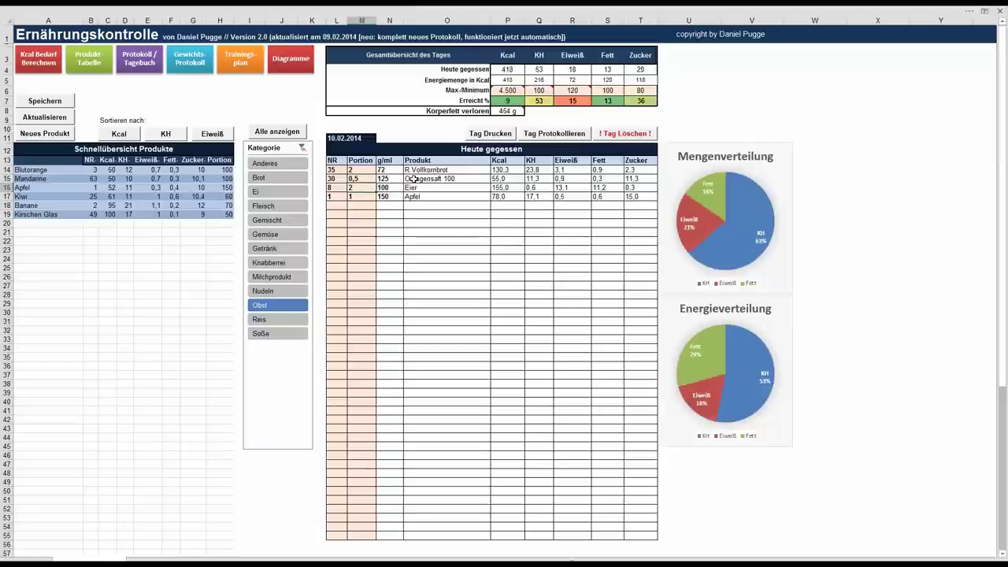
pyautogui.click(360, 179)
pyautogui.write('3')
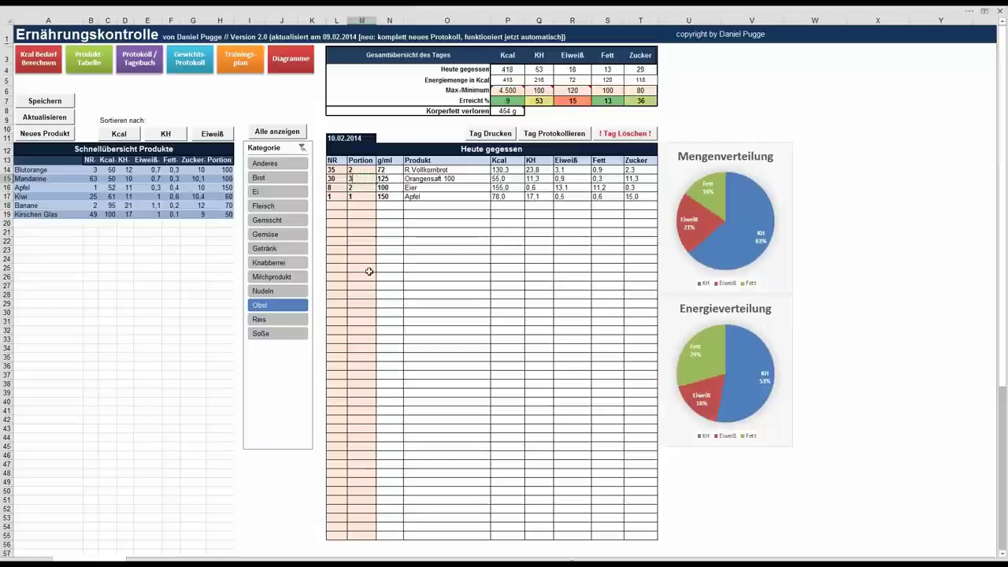
pyautogui.press('Return')
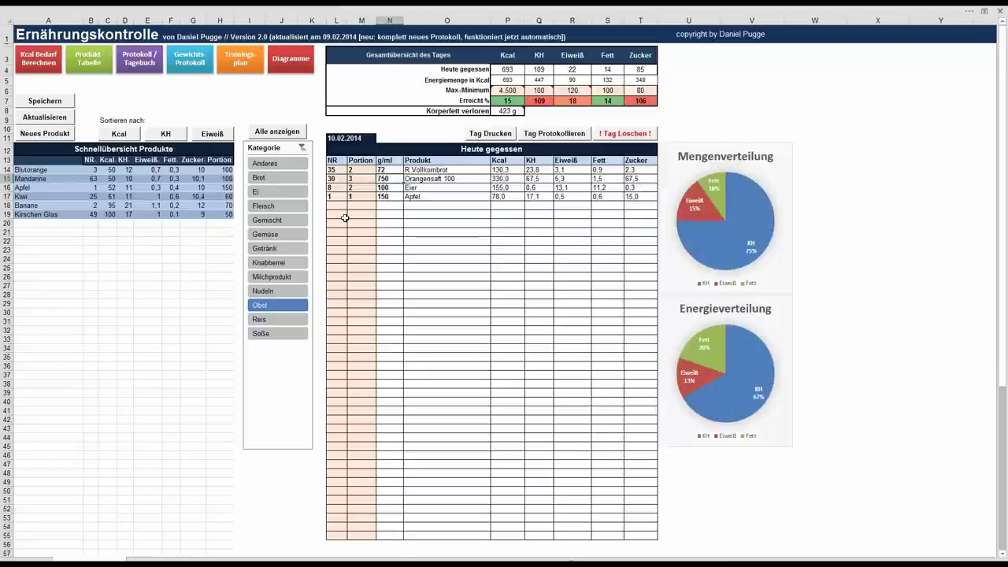
# Remove the Apfel entry and show products from all categories again.
pyautogui.click(344, 197)
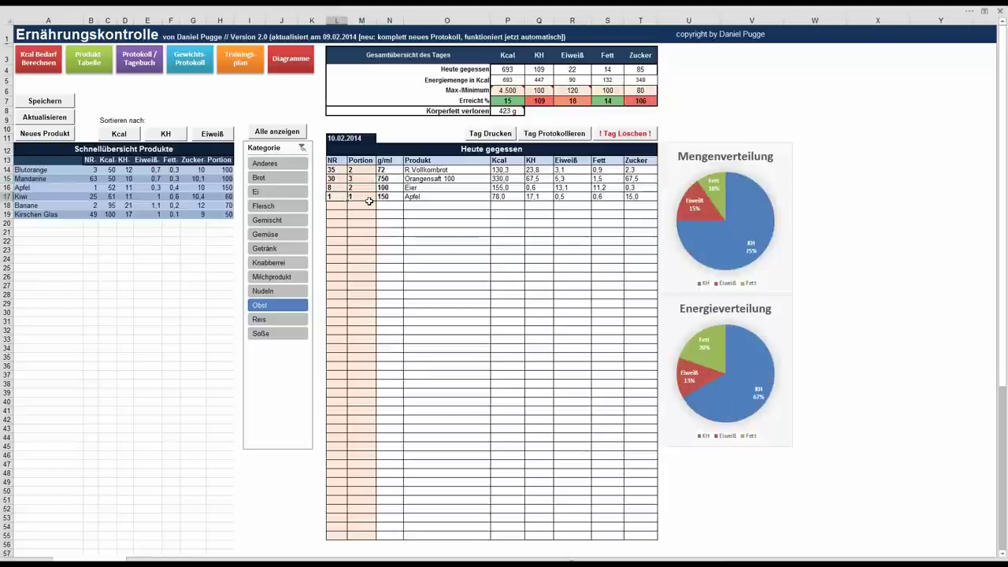
pyautogui.press('Delete')
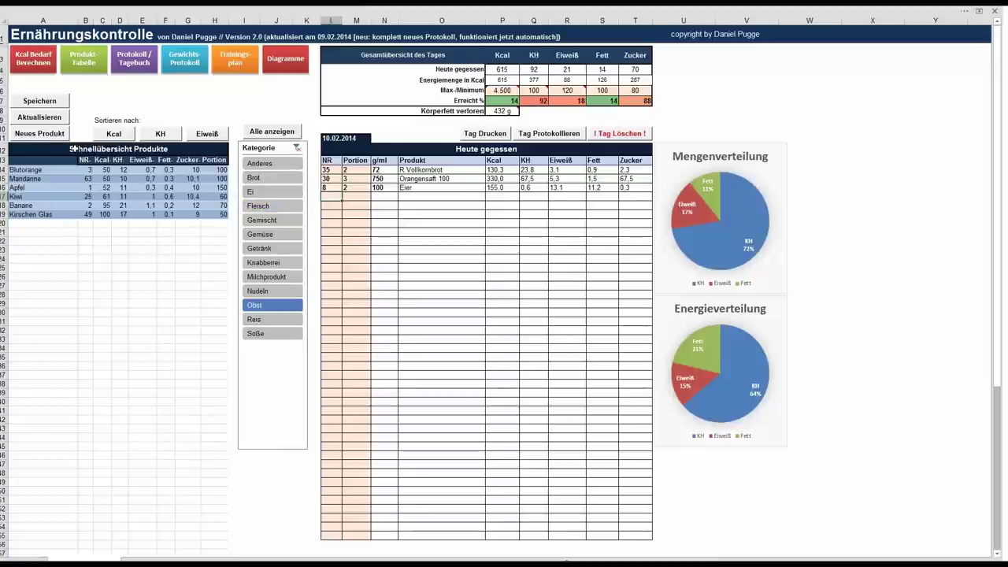
pyautogui.click(272, 131)
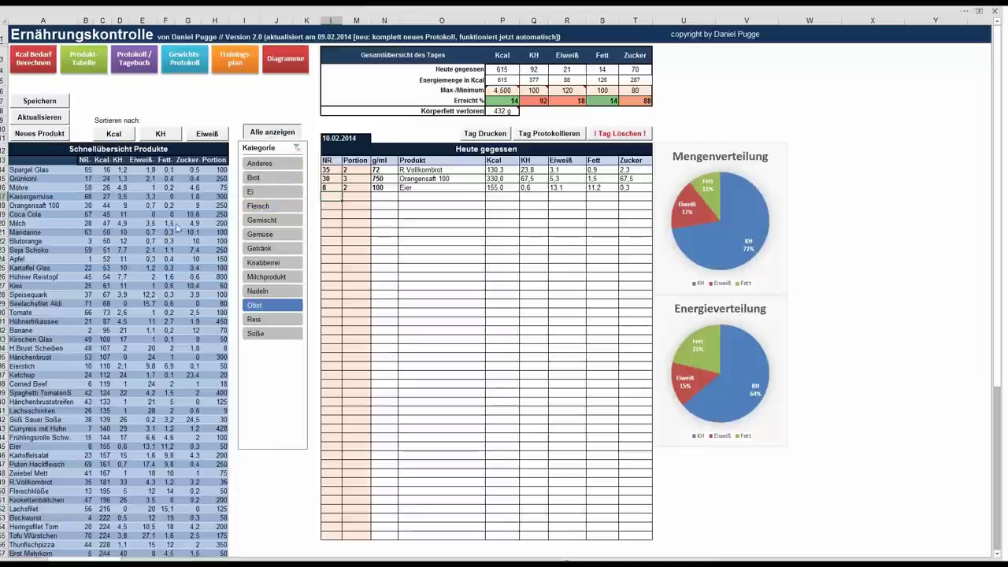
# In the new-product form, enter the name Eiweißbrötchen2 with category Brot.
pyautogui.click(49, 133)
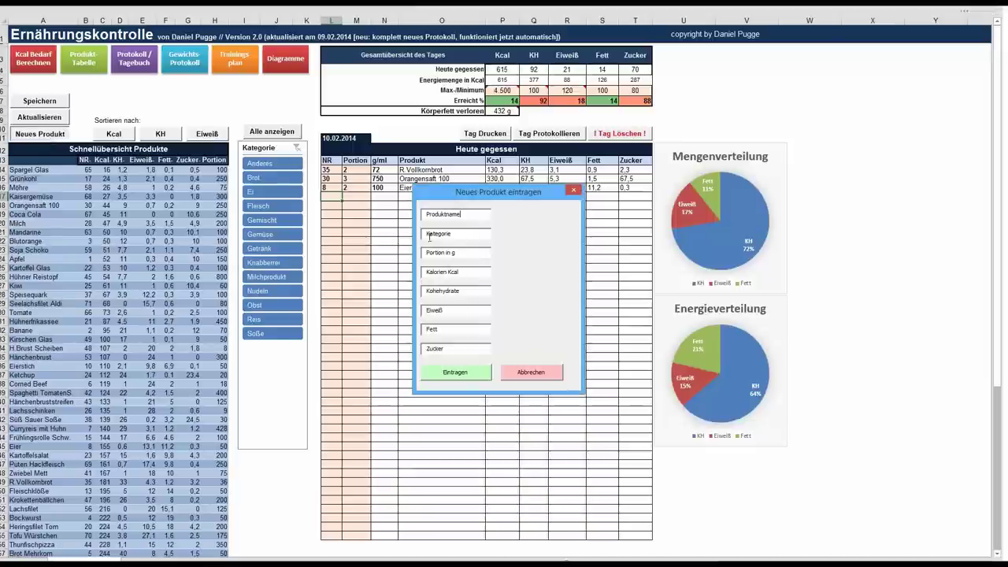
pyautogui.moveTo(446, 196); pyautogui.dragTo(426, 182)
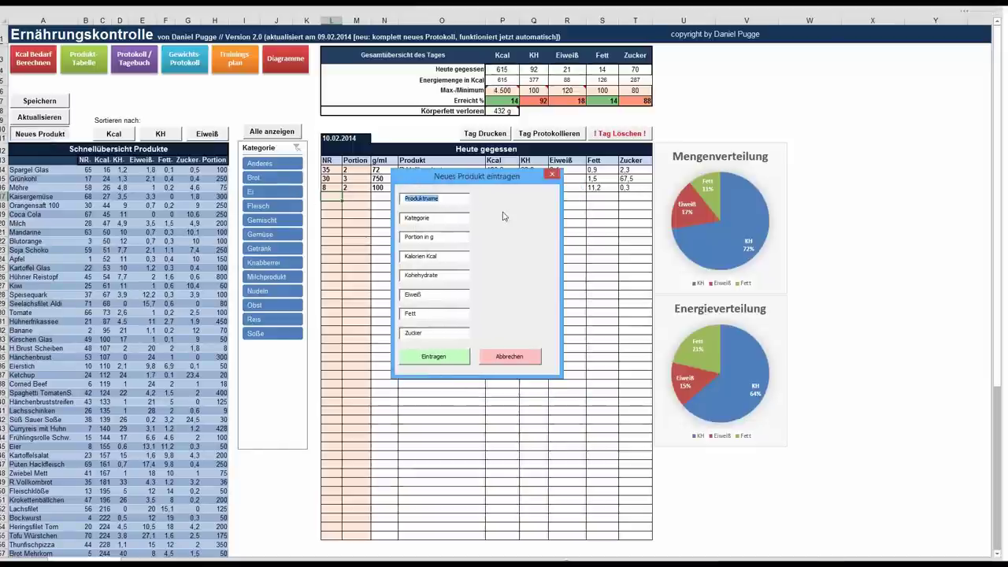
pyautogui.write('Eiweißbrötchen')
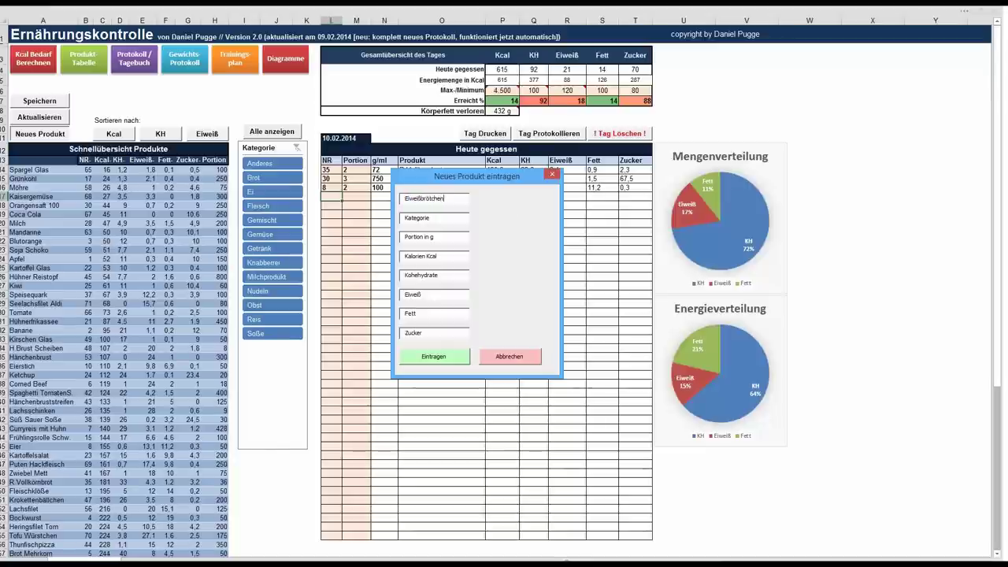
pyautogui.write('2')
pyautogui.press('Tab')
pyautogui.write('Br')
pyautogui.press('Tab')
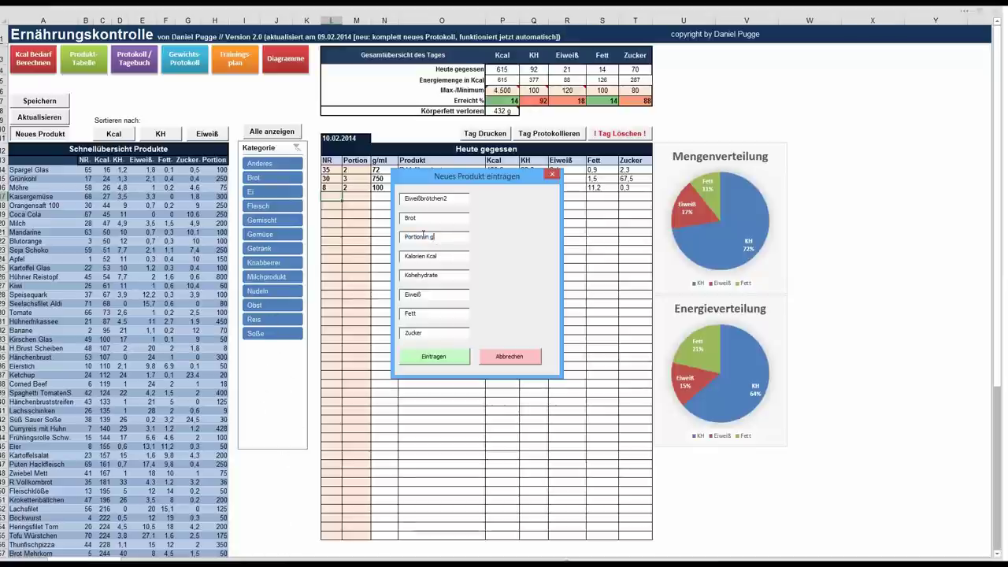
# Enter portion 120 g, 100 kcal, 12 carbs, 24 protein, 3 fat and 2 sugar.
pyautogui.write('120')
pyautogui.press('Tab')
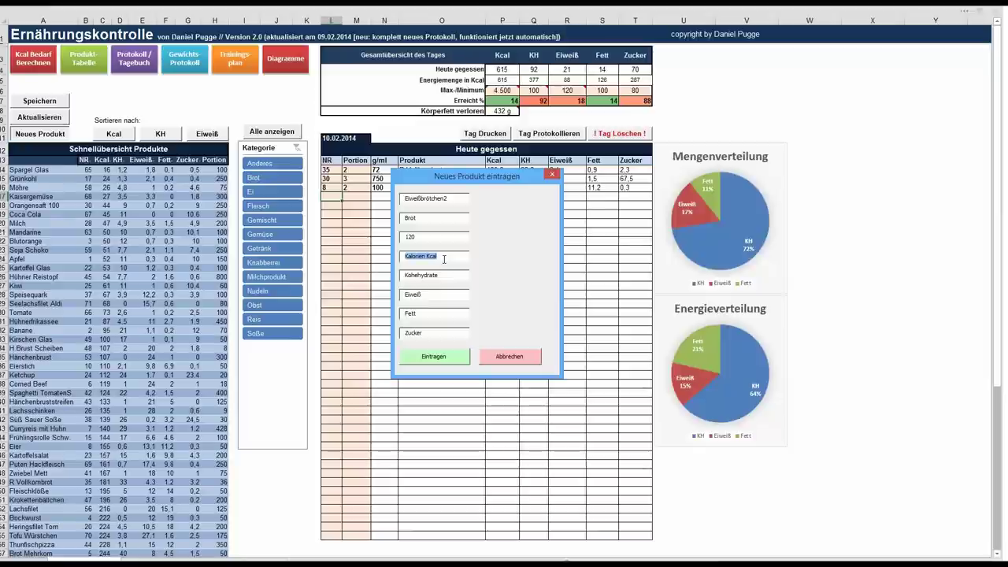
pyautogui.write('100')
pyautogui.press('Tab')
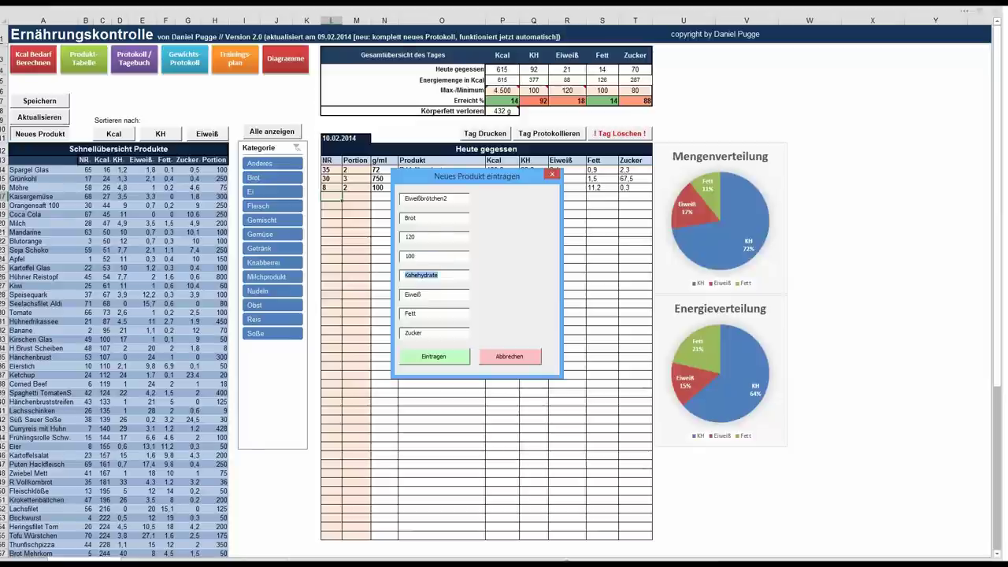
pyautogui.write('12')
pyautogui.press('Tab')
pyautogui.write('24')
pyautogui.press('Tab')
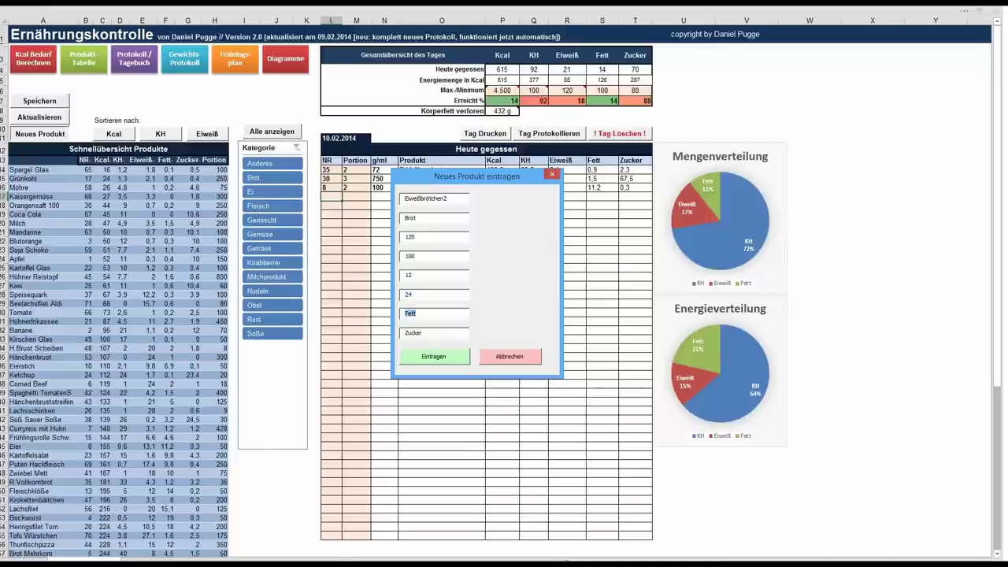
pyautogui.write('3')
pyautogui.press('Tab')
pyautogui.write('2')
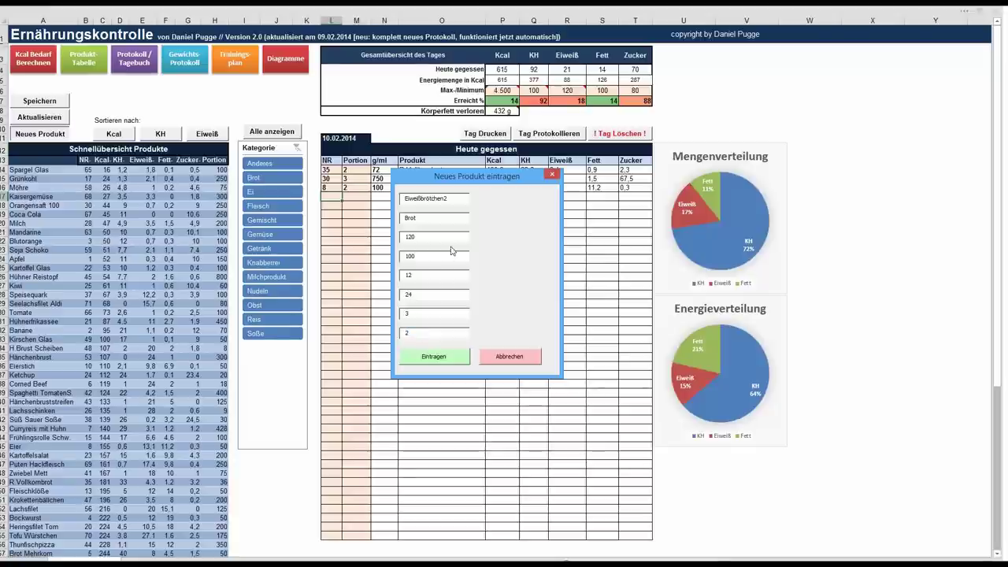
# Save Eiweißbrötchen2 to the product list, confirming the replace, and filter to Brot.
pyautogui.click(427, 356)
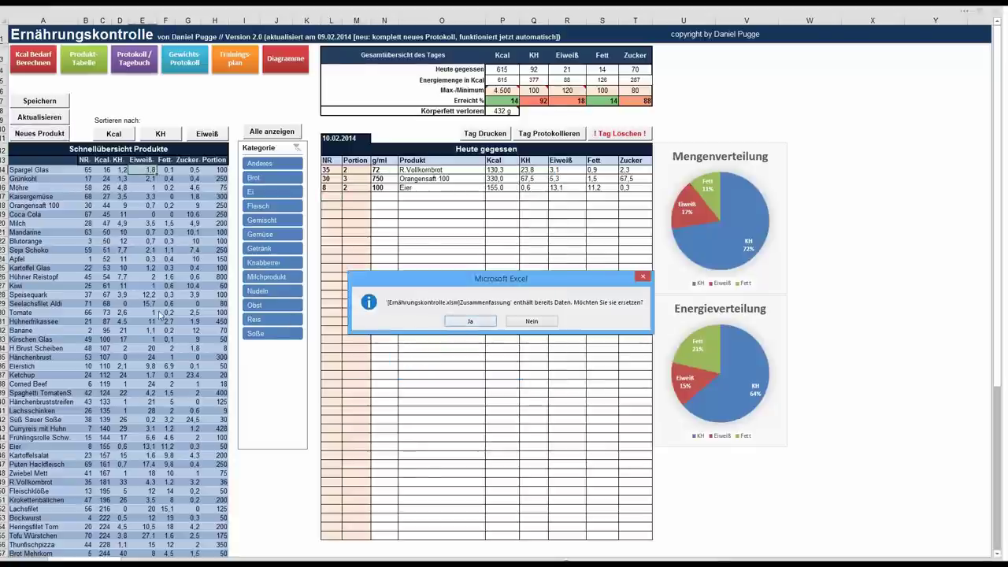
pyautogui.click(470, 321)
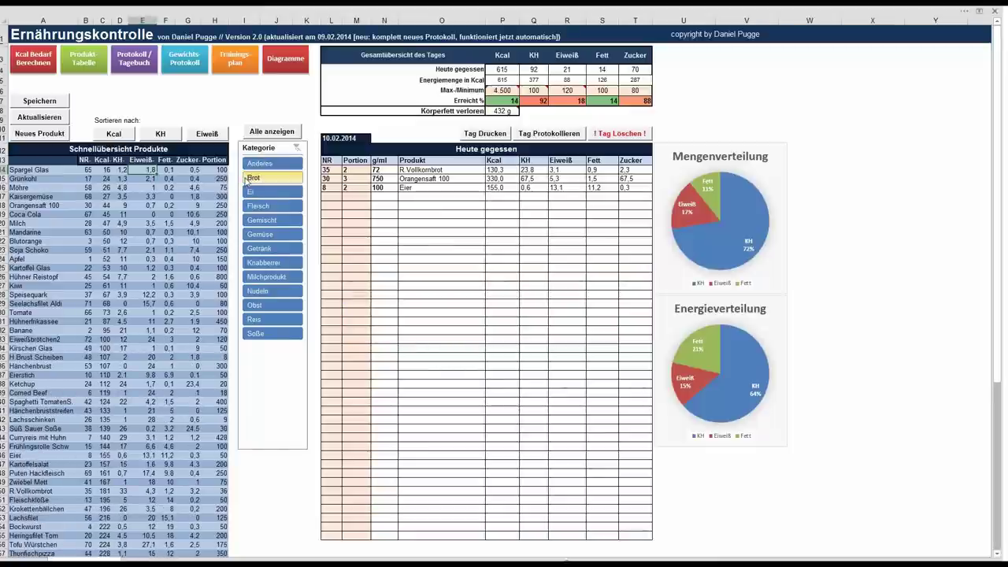
pyautogui.click(260, 178)
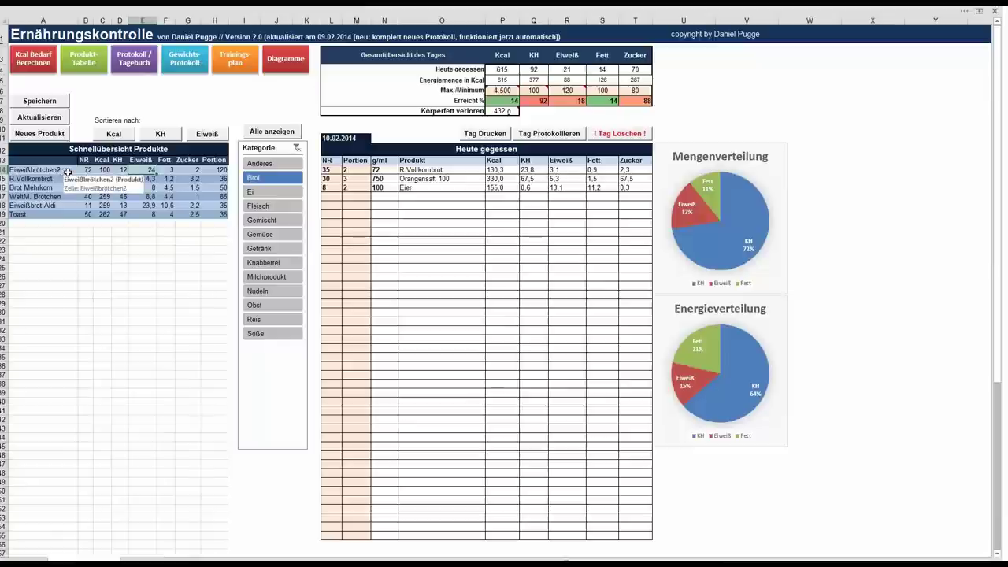
# Log 2 portions of Eiweißbrötchen2 (NR 72) in today's eaten list.
pyautogui.click(326, 196)
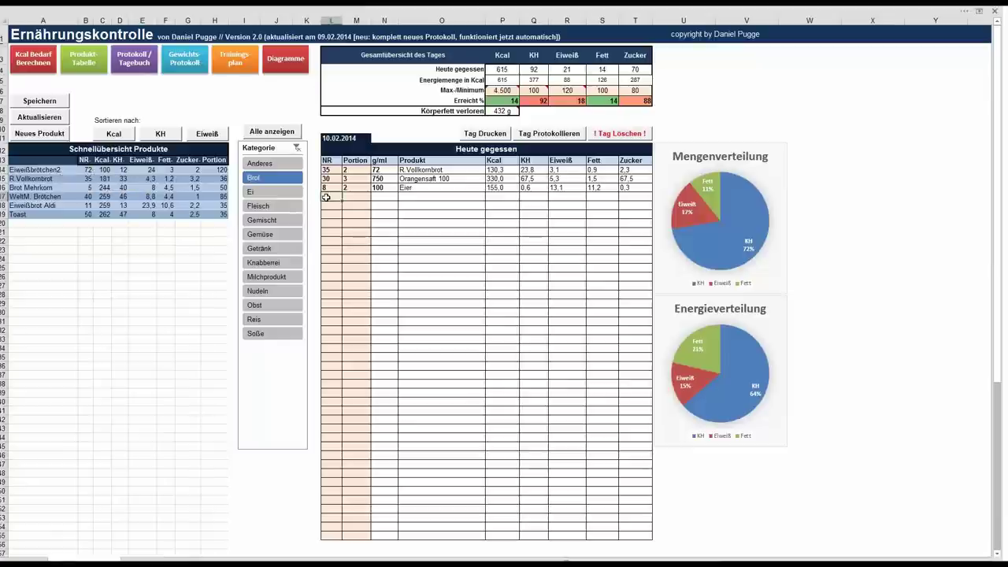
pyautogui.write('72')
pyautogui.press('Tab')
pyautogui.write('2')
pyautogui.press('Tab')
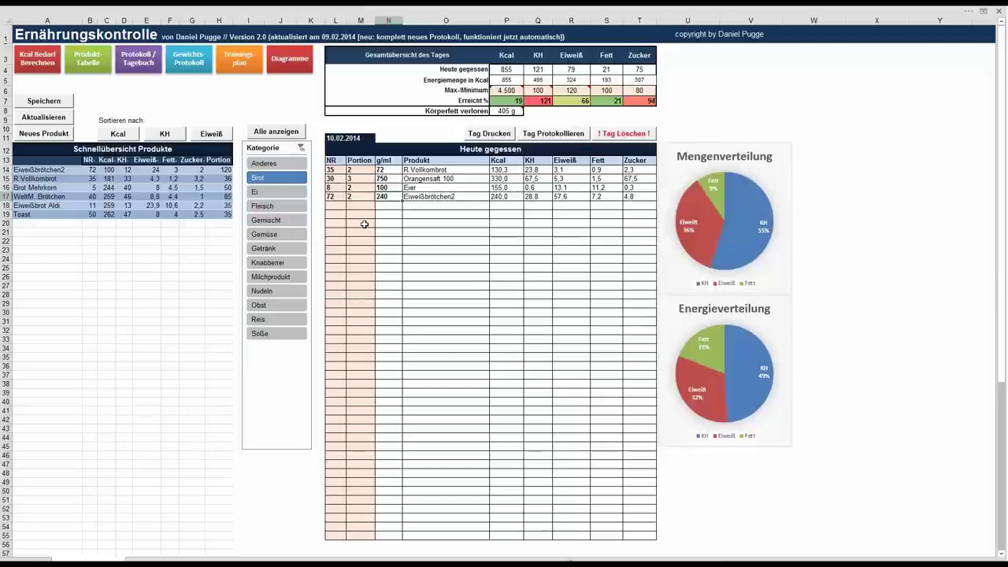
pyautogui.press('Down')
pyautogui.press('Right')
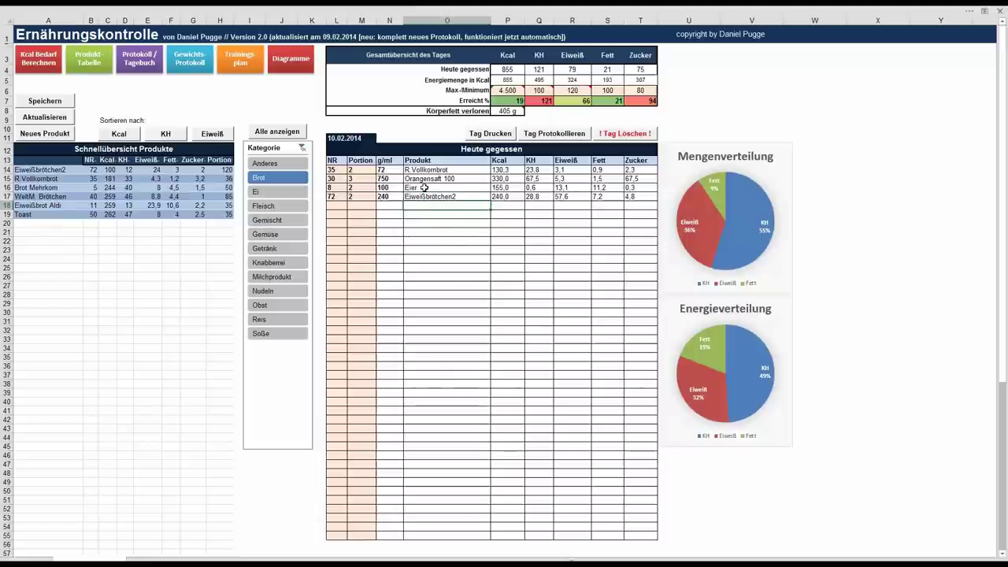
# Delete row 73 (Eiweißbrötchen2) from the Produkt-Tabelle and return to the main sheet.
pyautogui.click(89, 58)
pyautogui.scroll(-2, 205, 186)
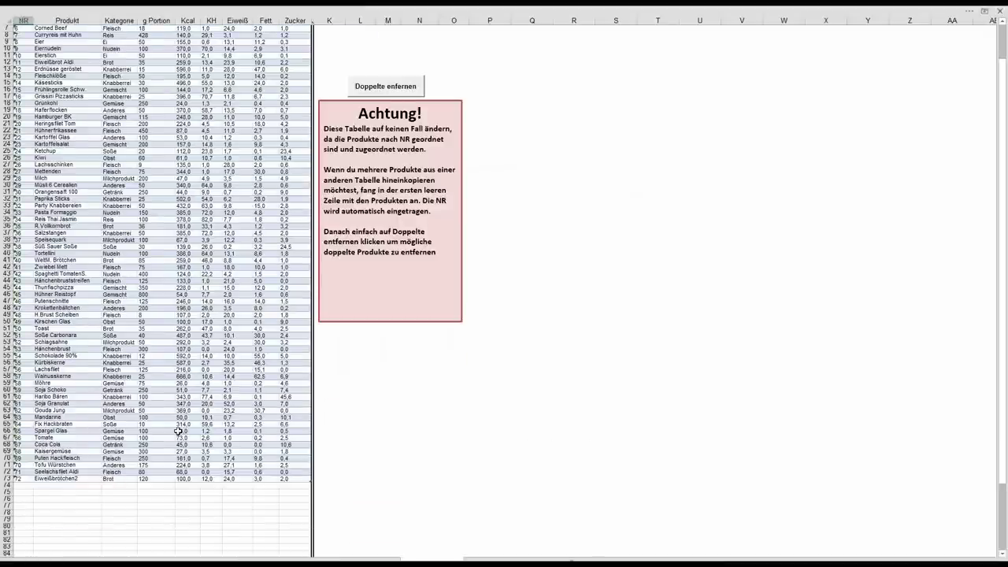
pyautogui.click(7, 479)
pyautogui.rightClick(9, 480)
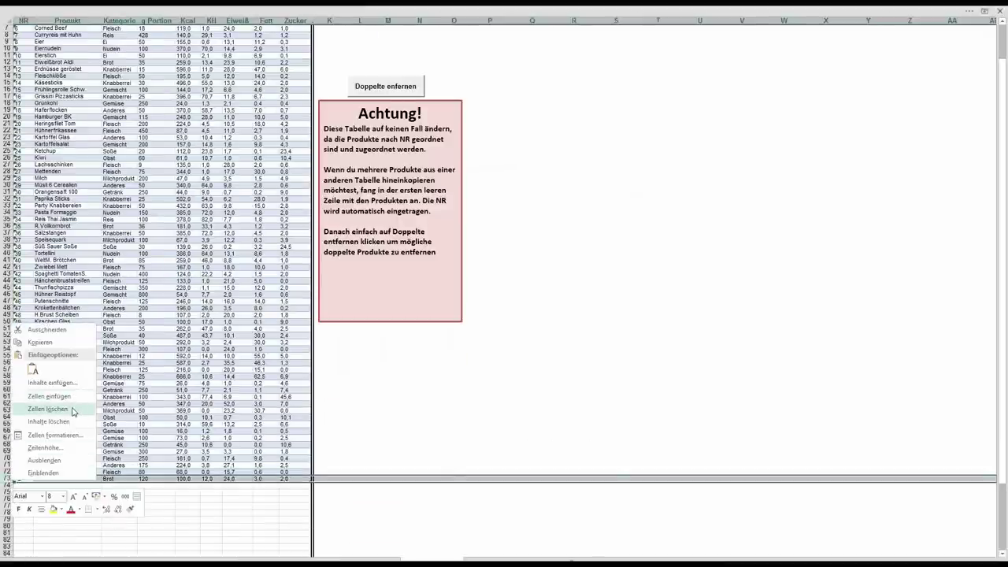
pyautogui.click(47, 409)
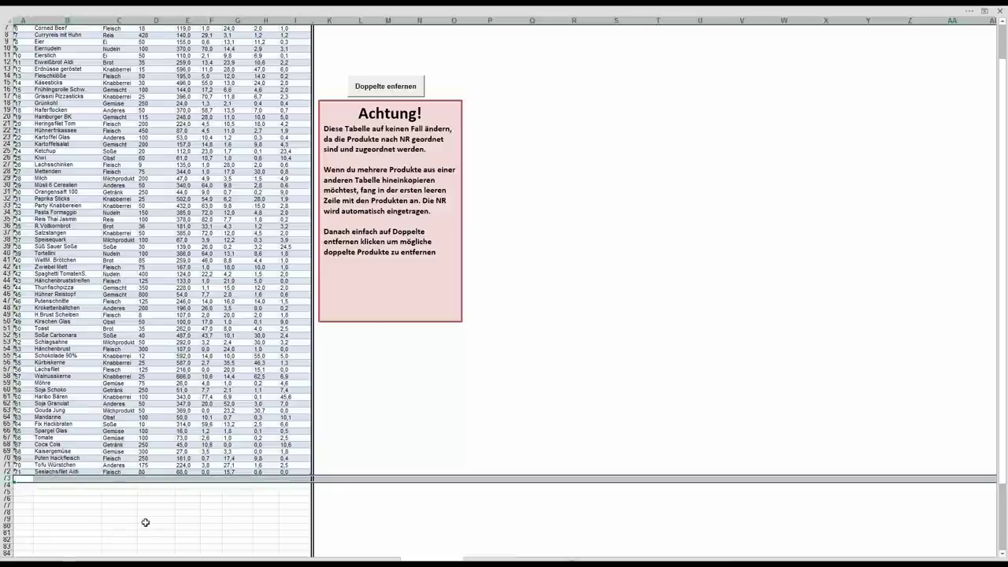
pyautogui.click(142, 500)
pyautogui.scroll(2, 246, 143)
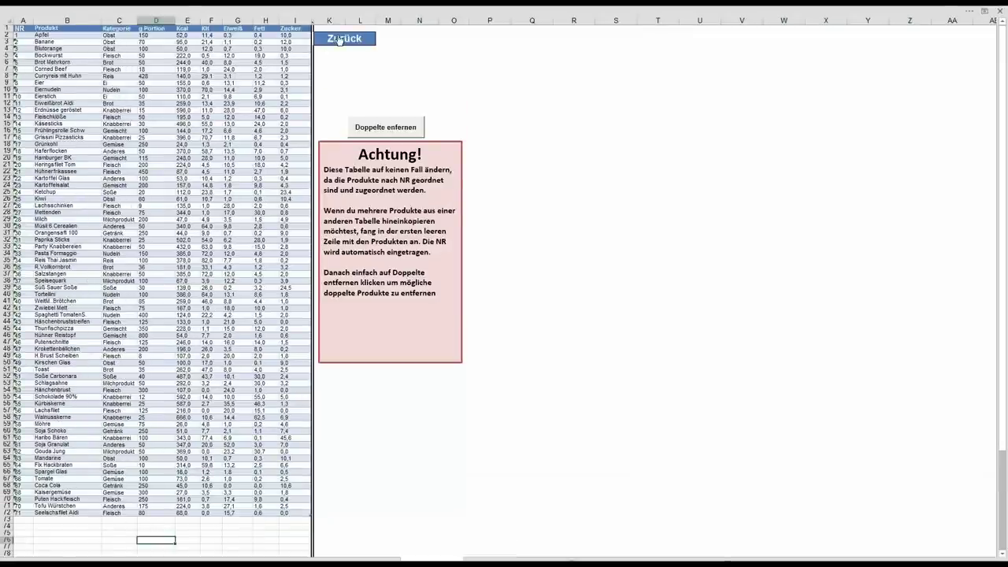
pyautogui.click(337, 39)
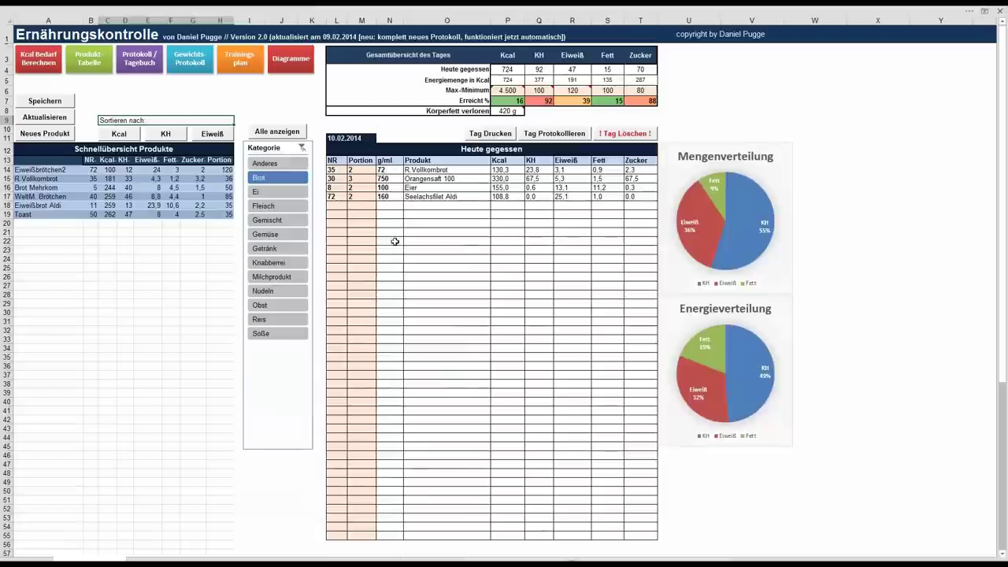
# Refresh the product overview, remove Seelachsfilet Aldi from today's log, and open Produkt-Tabelle.
pyautogui.click(334, 201)
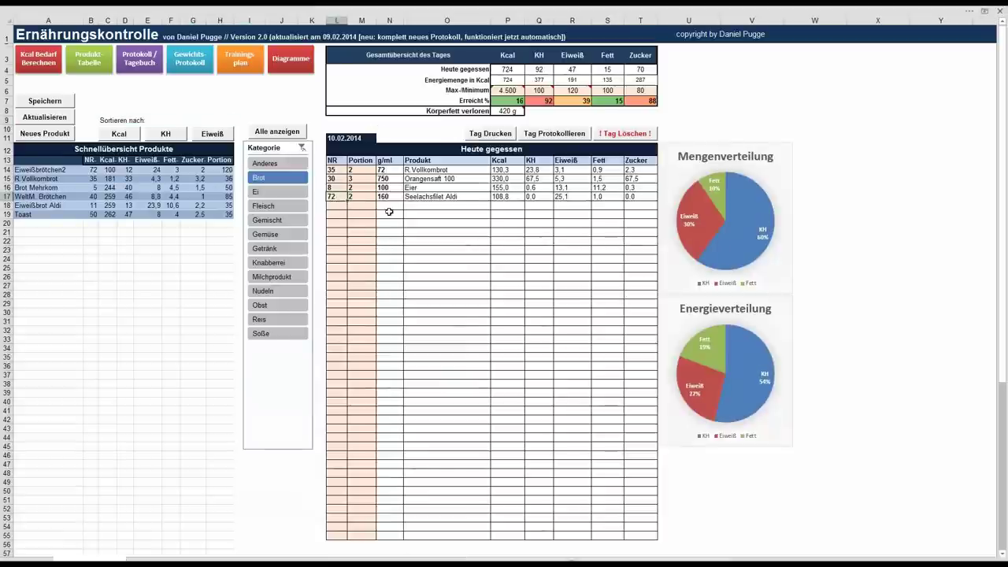
pyautogui.click(51, 119)
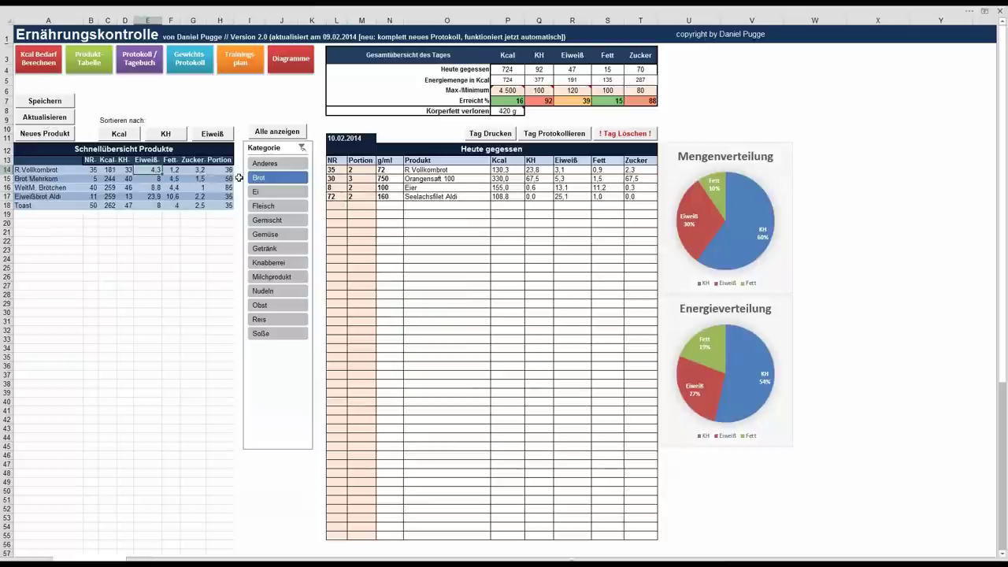
pyautogui.click(336, 197)
pyautogui.press('Delete')
pyautogui.click(337, 211)
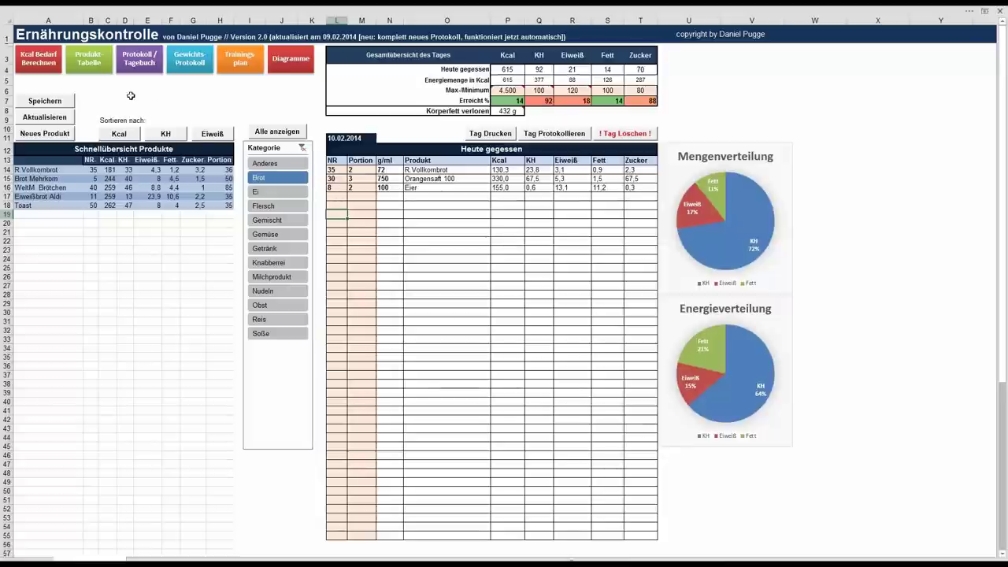
pyautogui.click(93, 67)
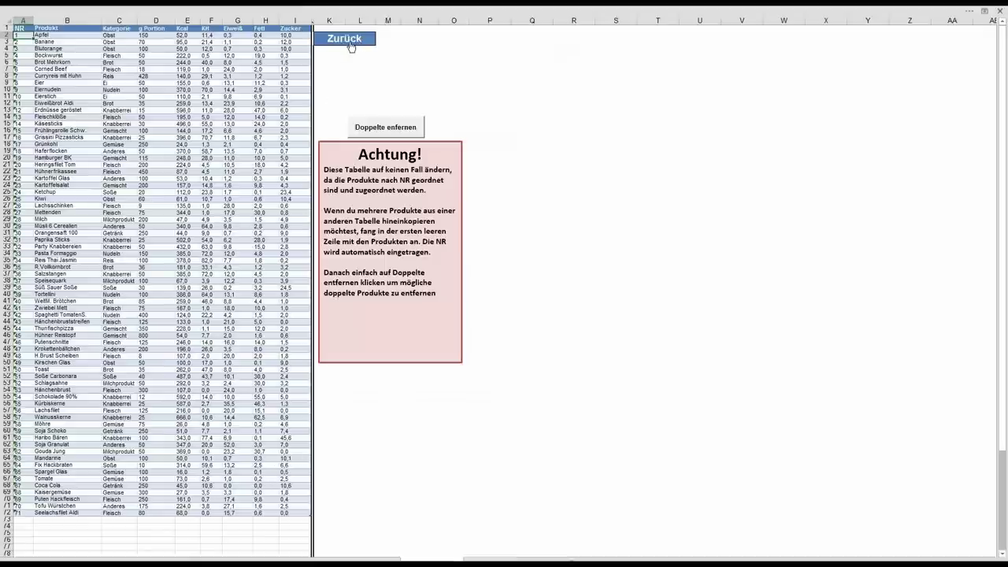
pyautogui.scroll(-2, 150, 288)
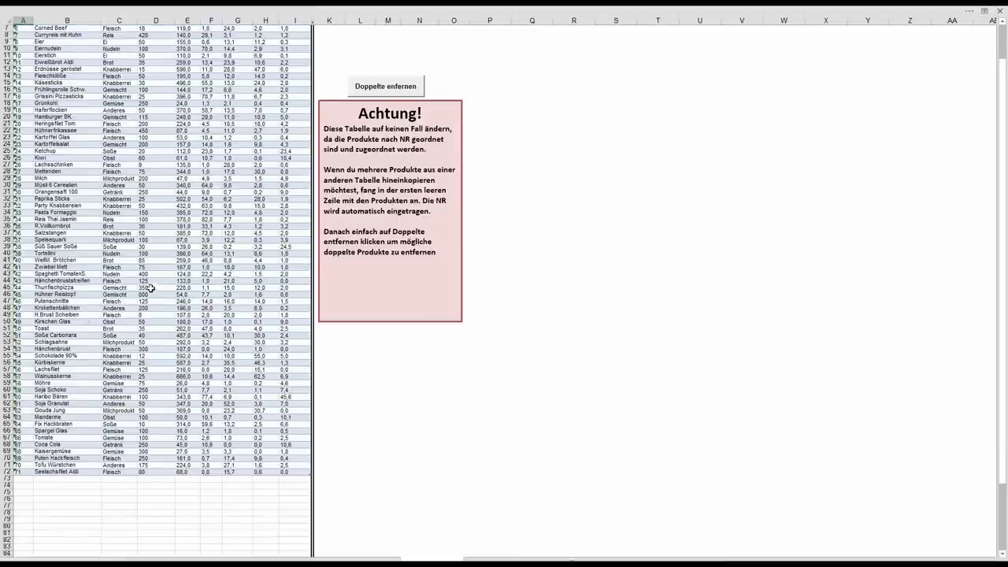
pyautogui.scroll(2, 130, 275)
pyautogui.scroll(-2, 126, 270)
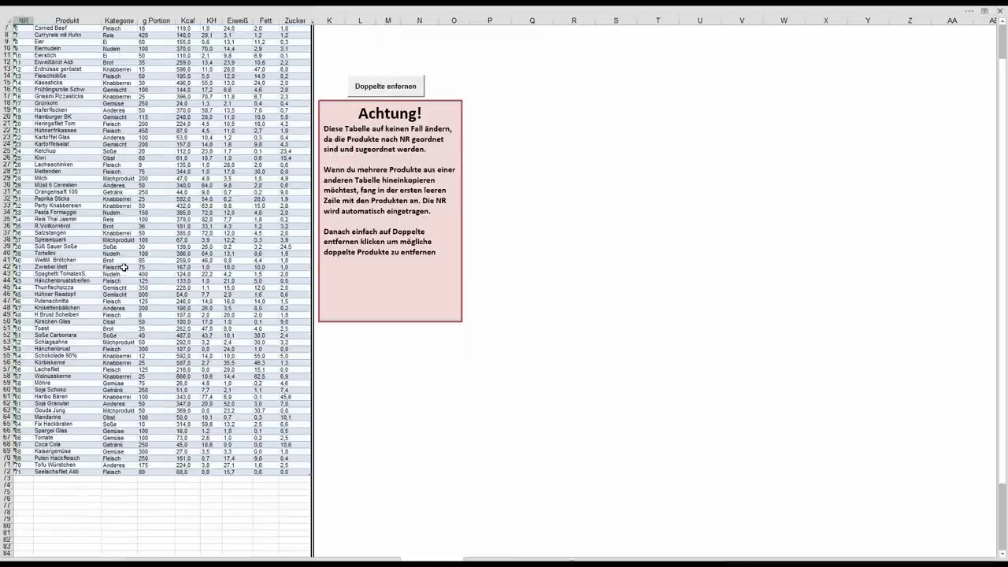
pyautogui.click(67, 281)
pyautogui.keyDown('shift'); pyautogui.click(285, 469); pyautogui.keyUp('shift')
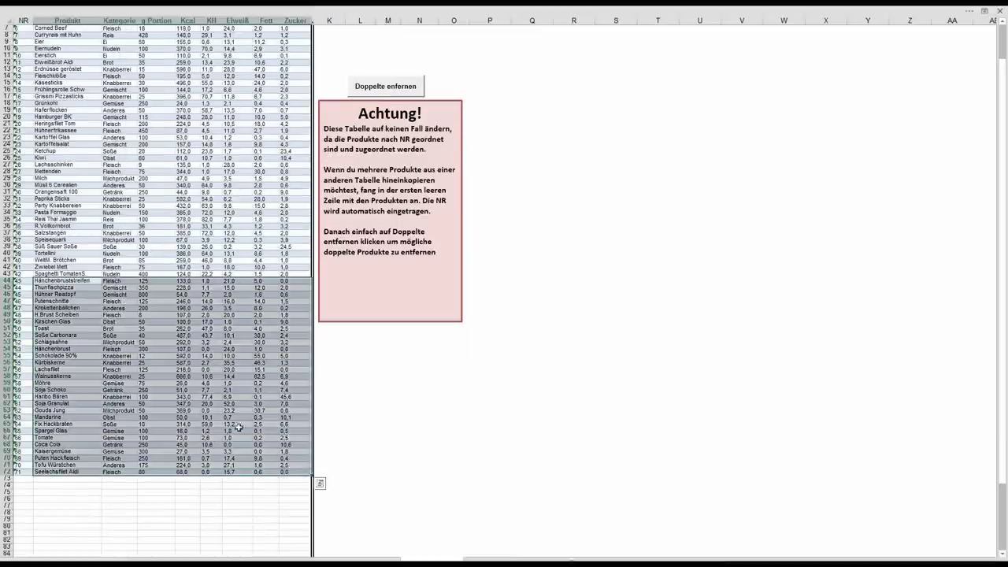
pyautogui.hotkey('ctrl', 'c')
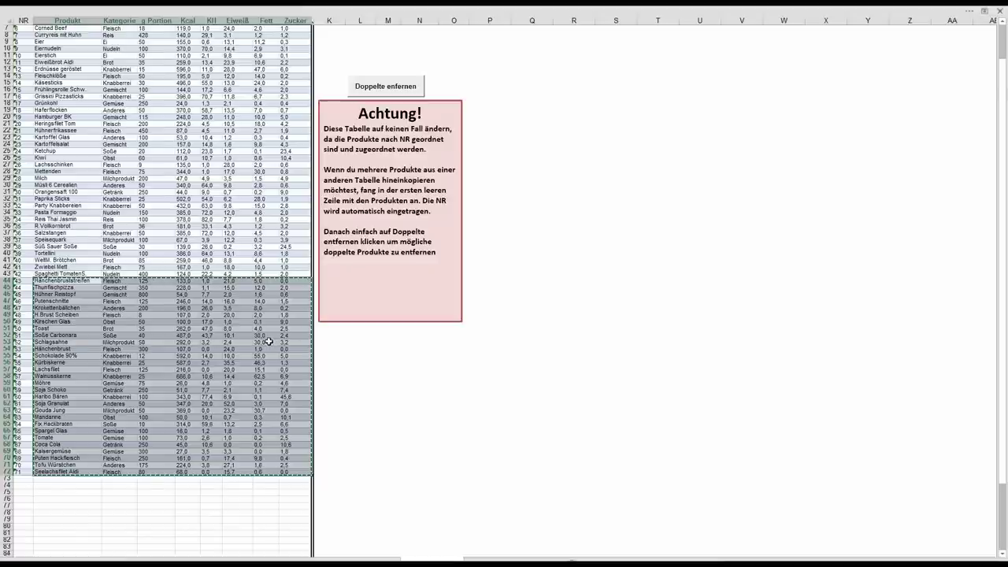
pyautogui.scroll(-2, 270, 342)
pyautogui.click(63, 439)
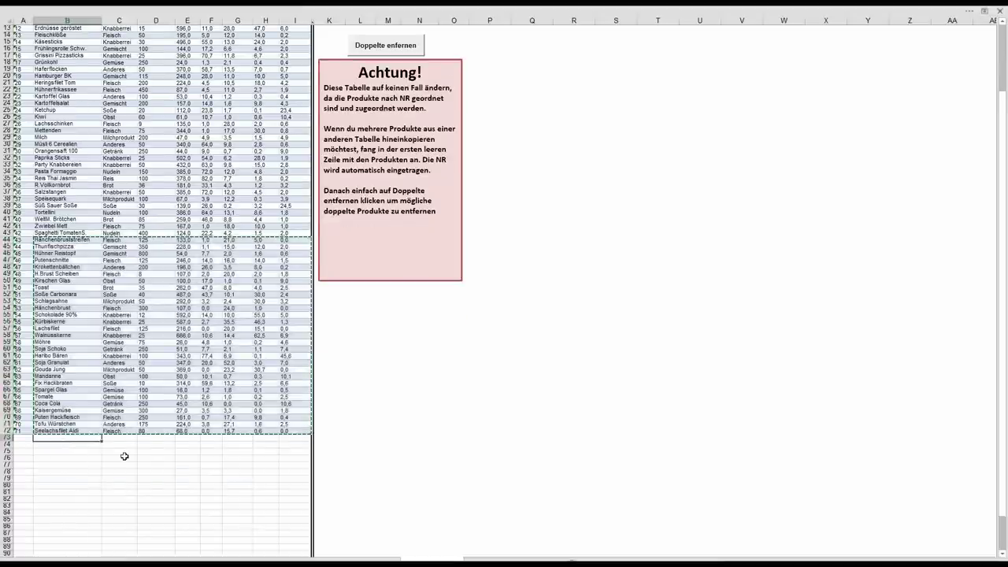
pyautogui.hotkey('ctrl', 'v')
pyautogui.scroll(-4, 157, 456)
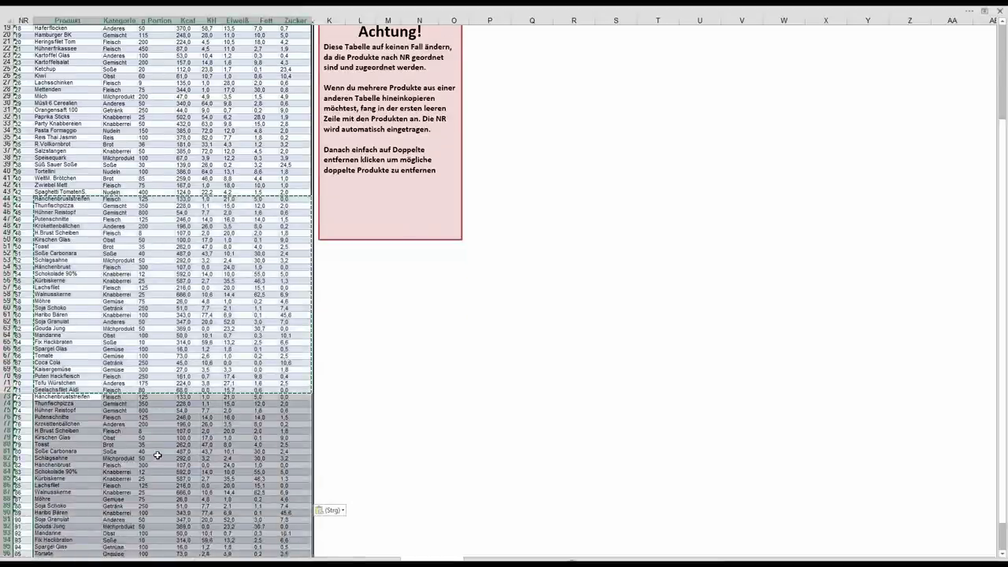
pyautogui.scroll(2, 144, 446)
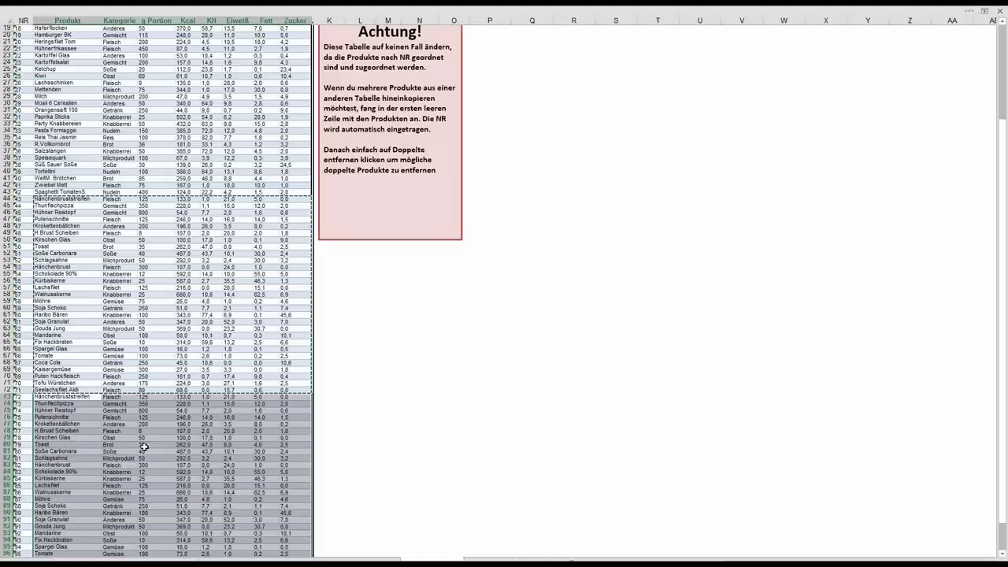
pyautogui.scroll(-2, 118, 439)
pyautogui.click(87, 390)
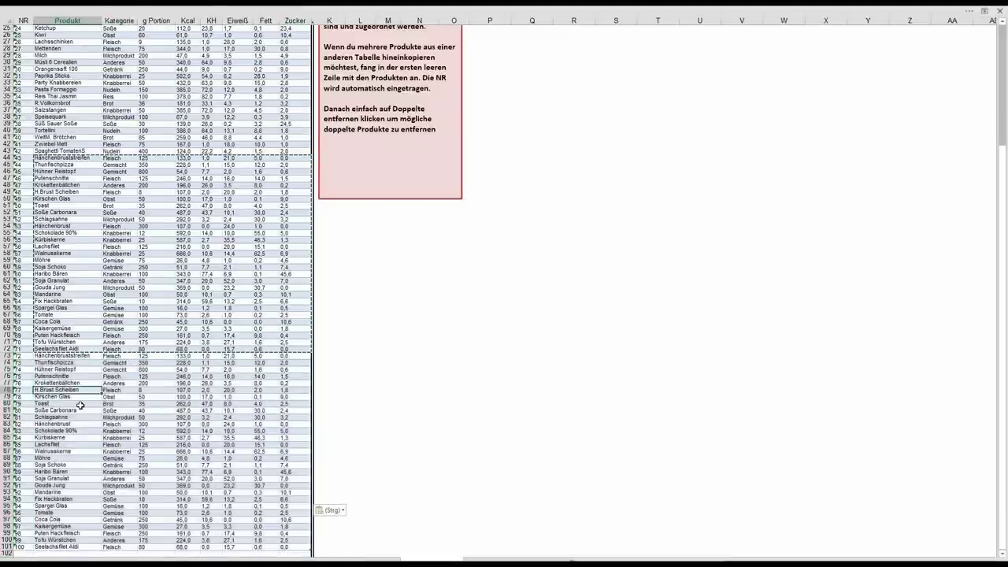
pyautogui.scroll(6, 80, 405)
pyautogui.scroll(2, 79, 405)
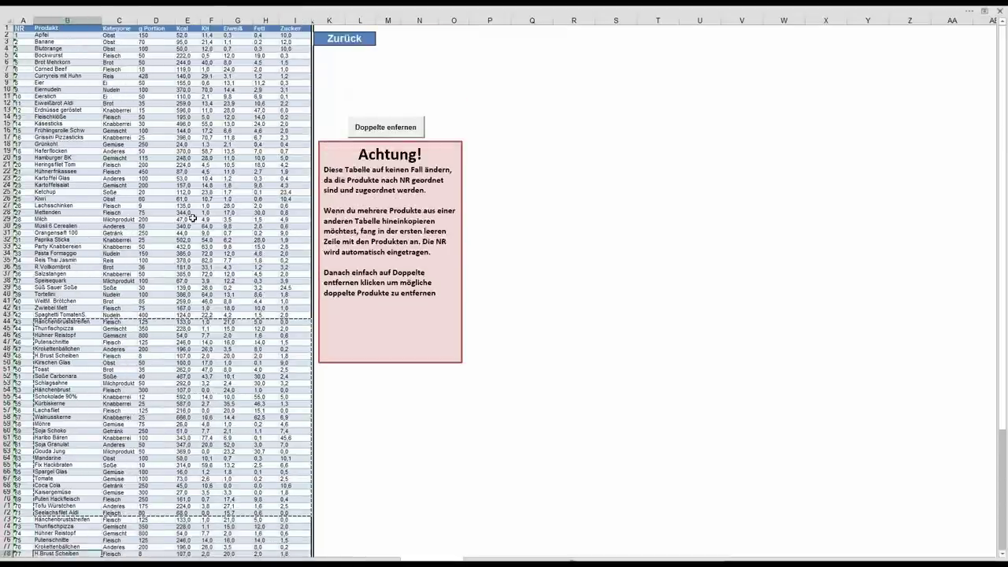
pyautogui.click(396, 128)
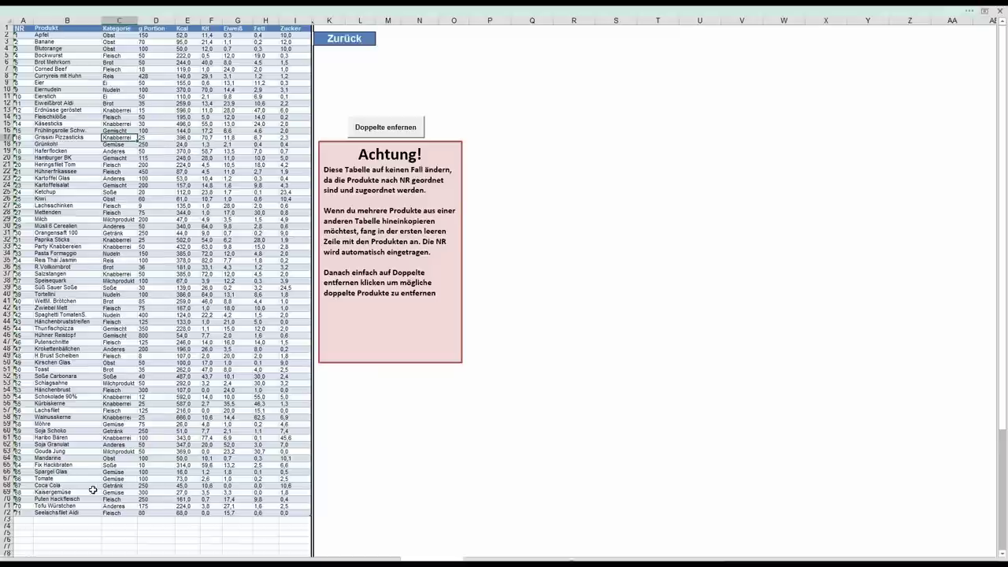
pyautogui.click(364, 39)
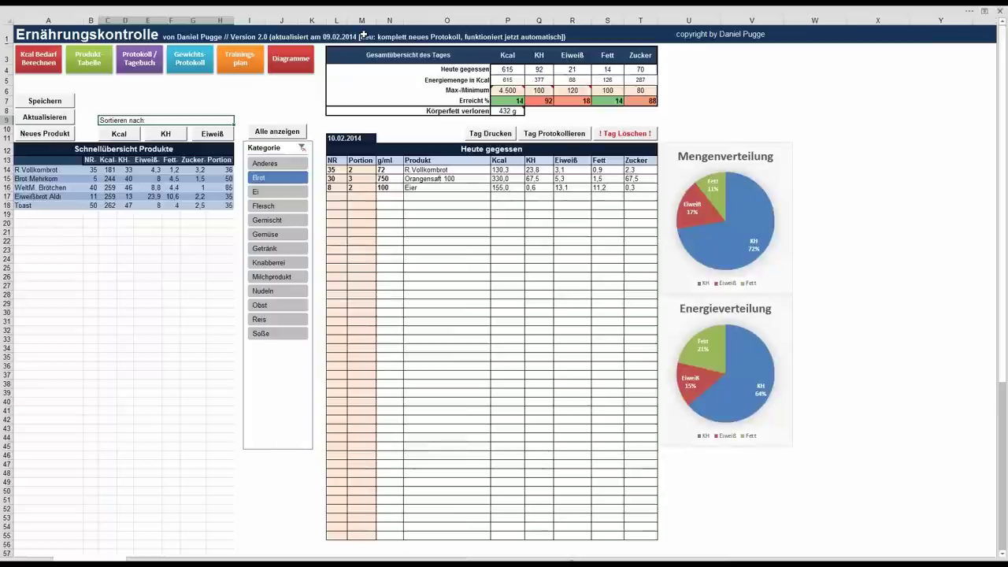
# Show all categories in the product overview, sorting by Eiweiß and then by Kcal.
pyautogui.click(361, 197)
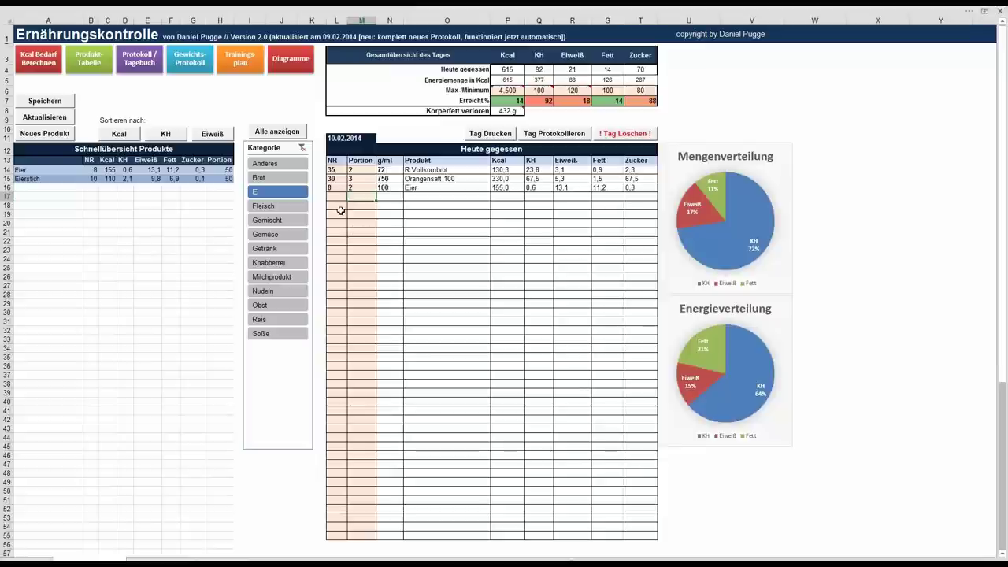
pyautogui.click(272, 132)
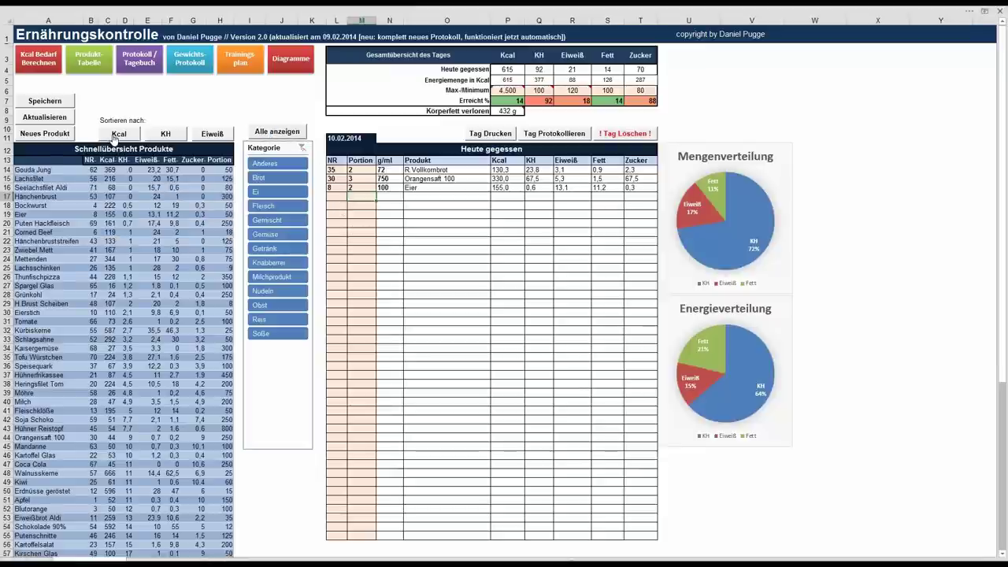
pyautogui.click(212, 134)
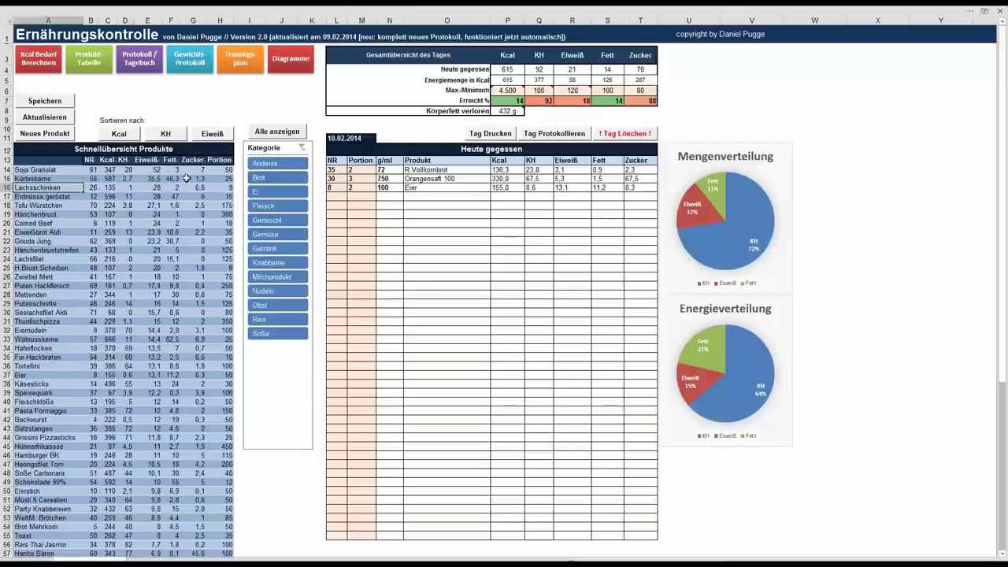
pyautogui.click(116, 135)
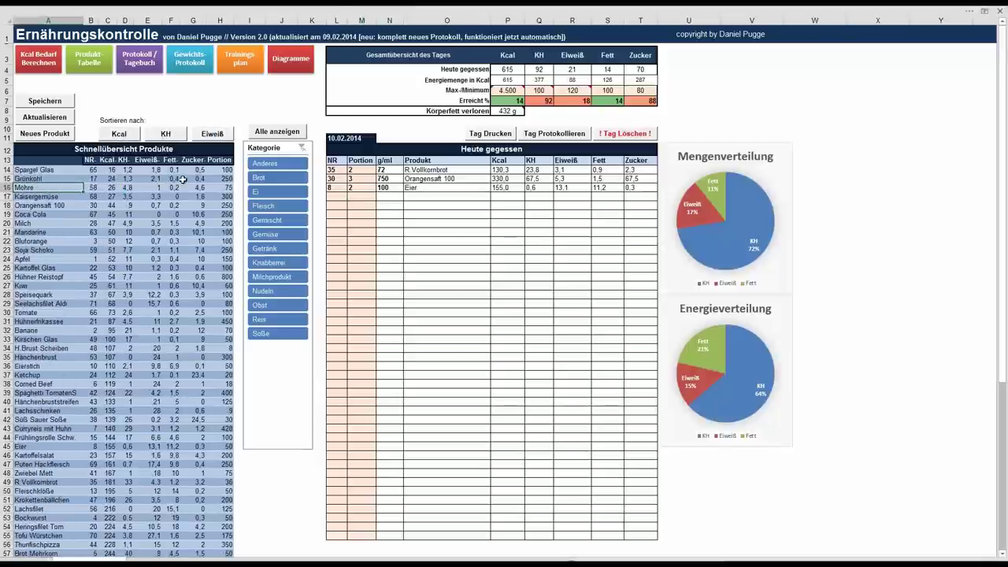
pyautogui.scroll(-6, 156, 209)
pyautogui.scroll(6, 150, 236)
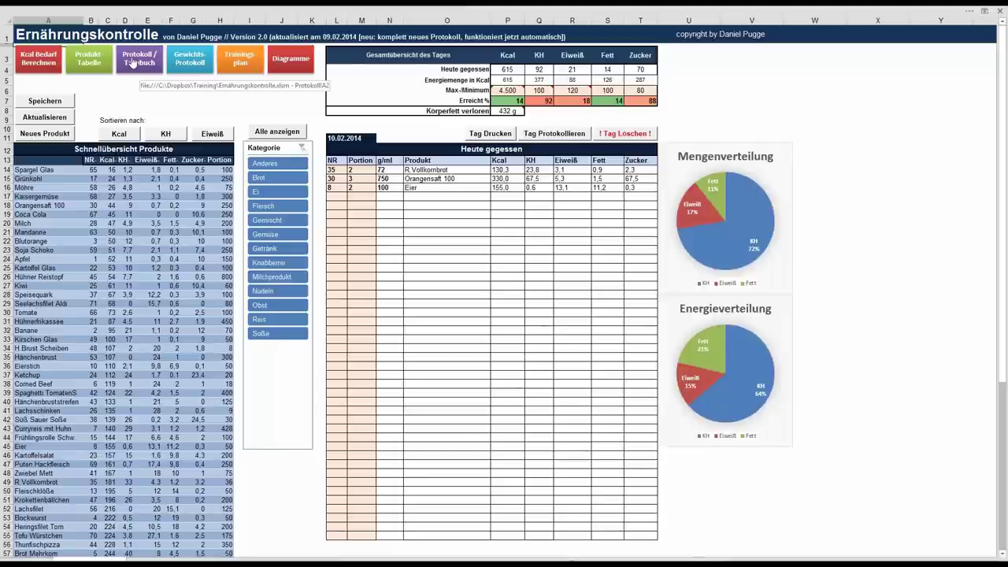
# Open the Protokoll / Tagebuch daily log and review the foods logged on each day.
pyautogui.click(134, 62)
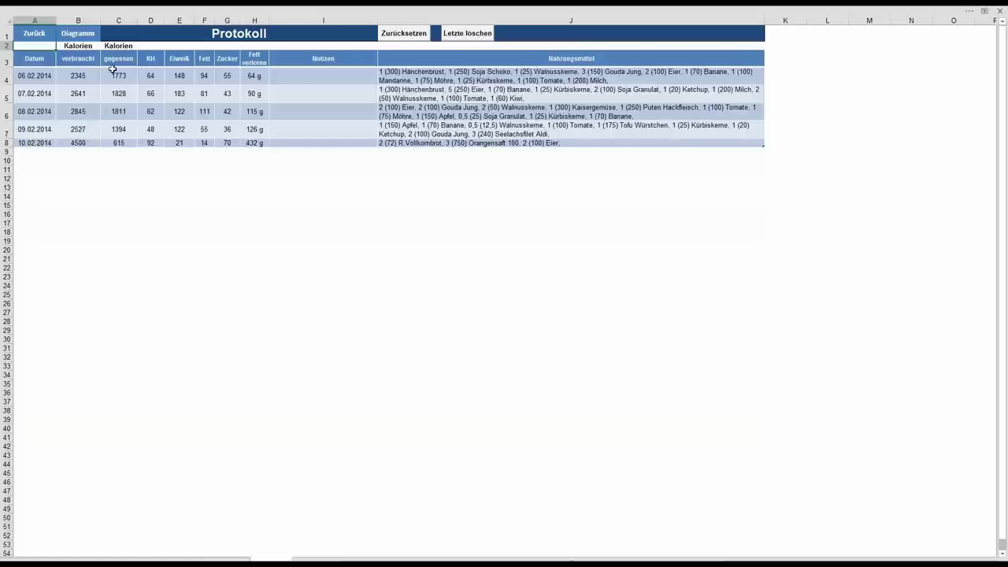
pyautogui.click(415, 79)
pyautogui.click(407, 98)
pyautogui.click(408, 115)
pyautogui.click(406, 131)
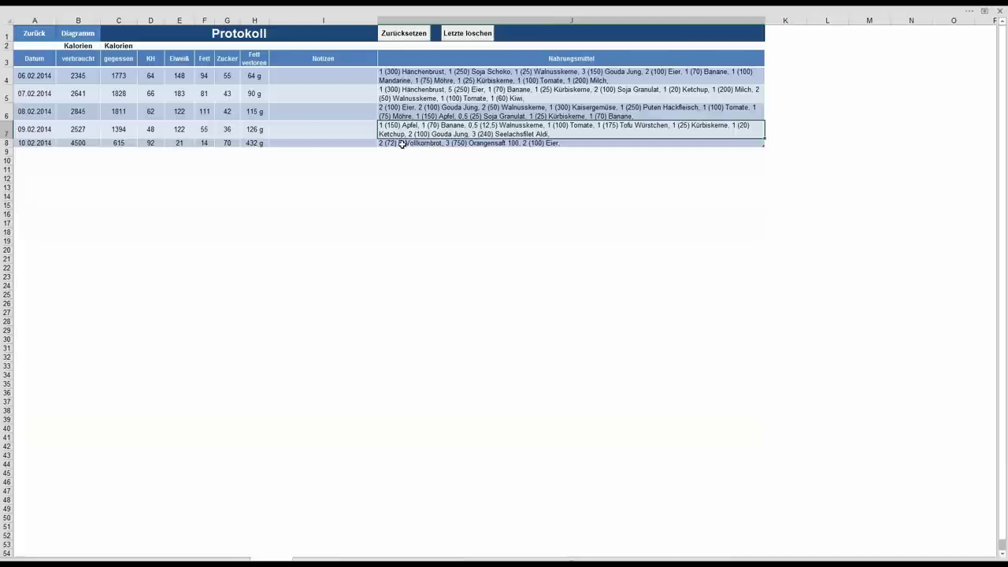
# Check the 10.02.2014 entry, then delete it so the log ends at 09.02.2014.
pyautogui.click(401, 144)
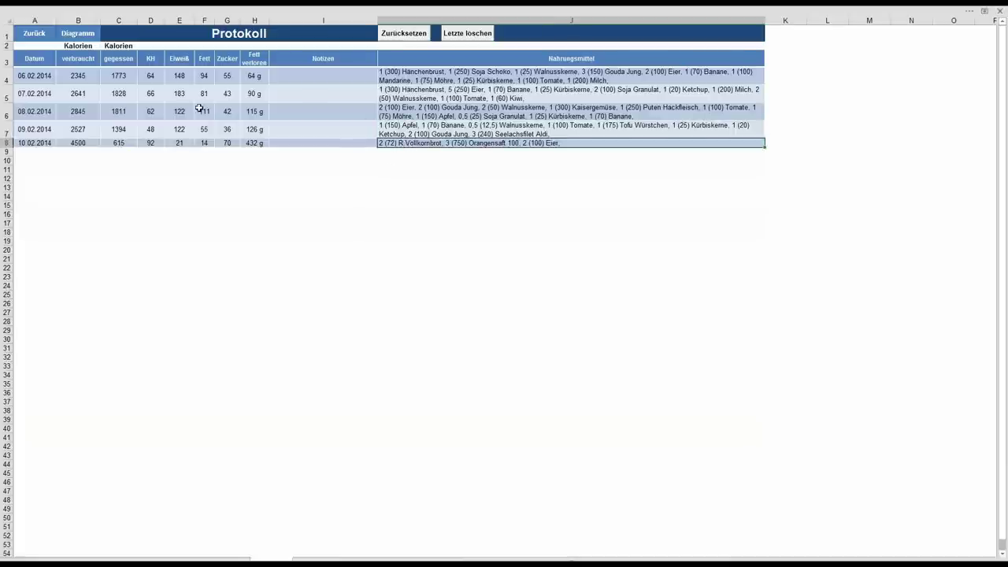
pyautogui.click(281, 76)
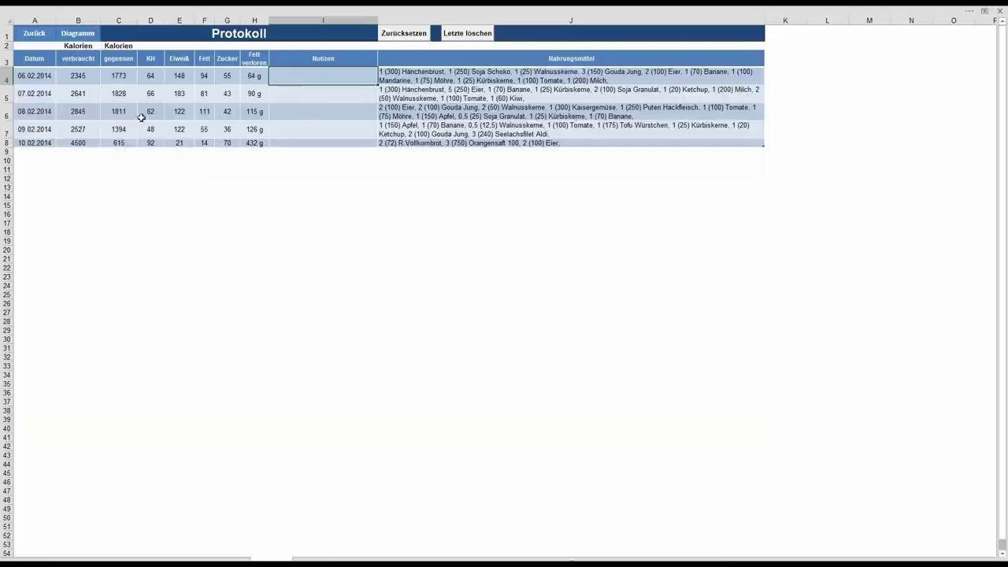
pyautogui.click(460, 37)
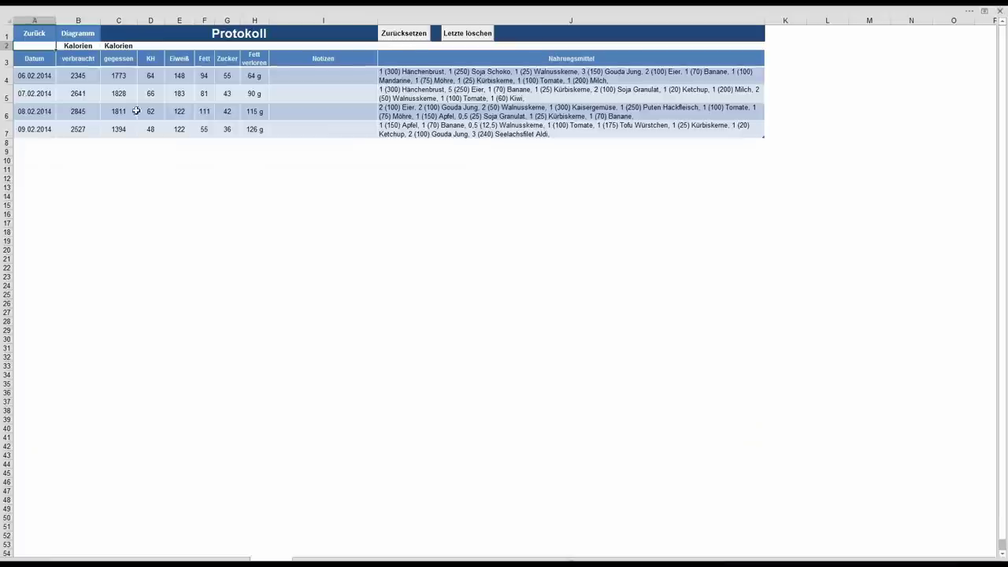
# View the Gesamtkalorien, Inhaltsstoffe and Fett verloren charts for 6.2–9.2, then return via Zurück.
pyautogui.click(82, 36)
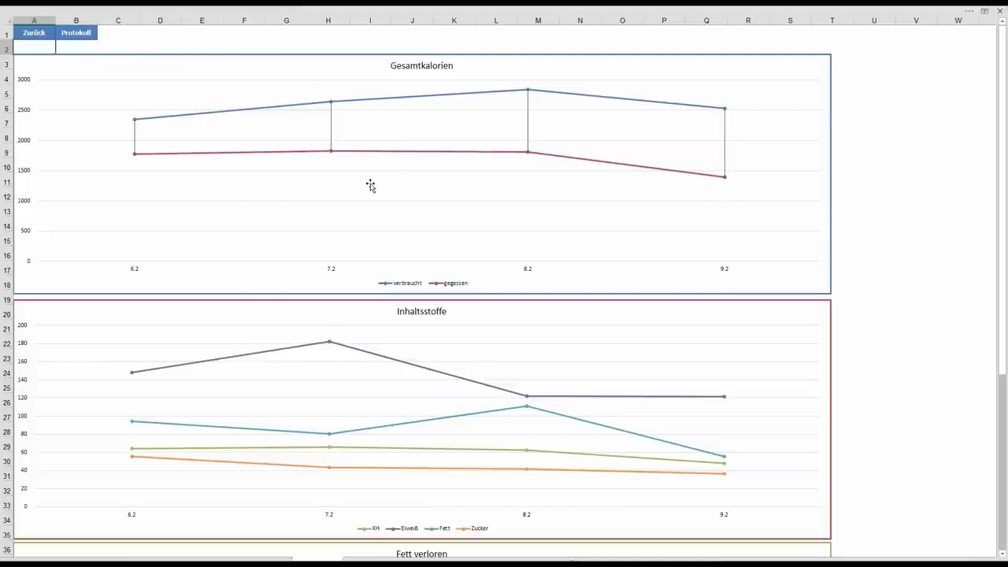
pyautogui.scroll(-2, 365, 184)
pyautogui.scroll(-2, 359, 175)
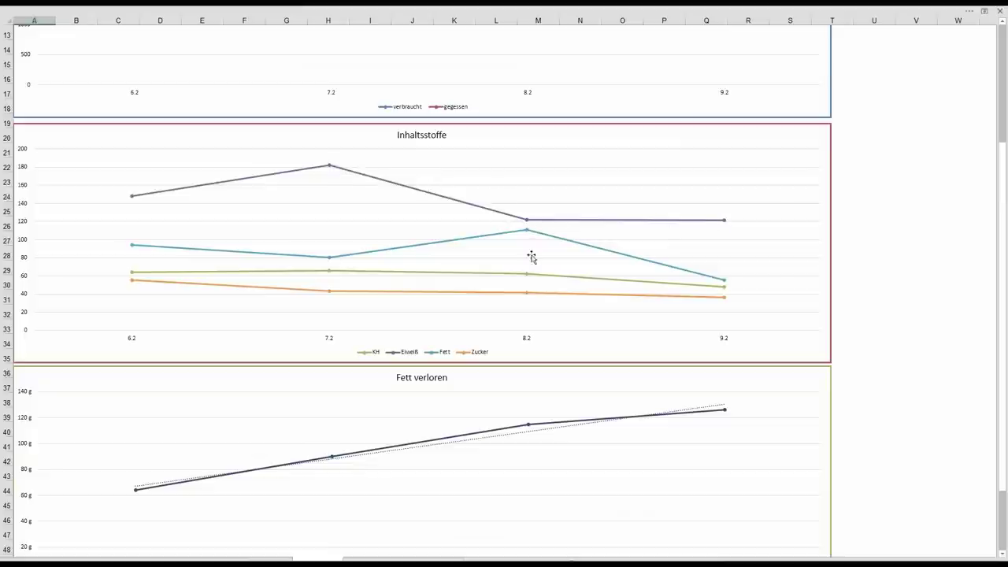
pyautogui.scroll(-2, 339, 277)
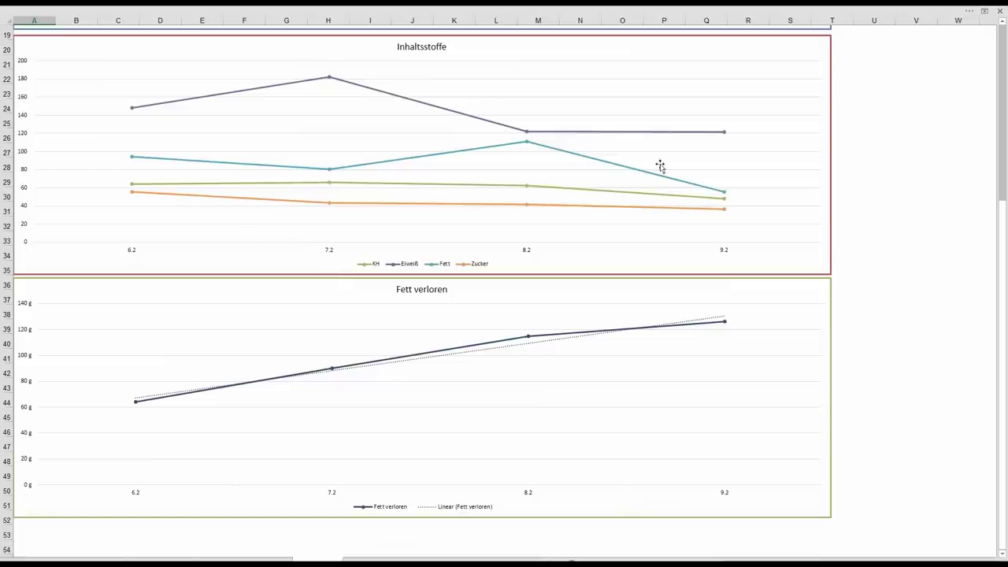
pyautogui.scroll(-2, 318, 247)
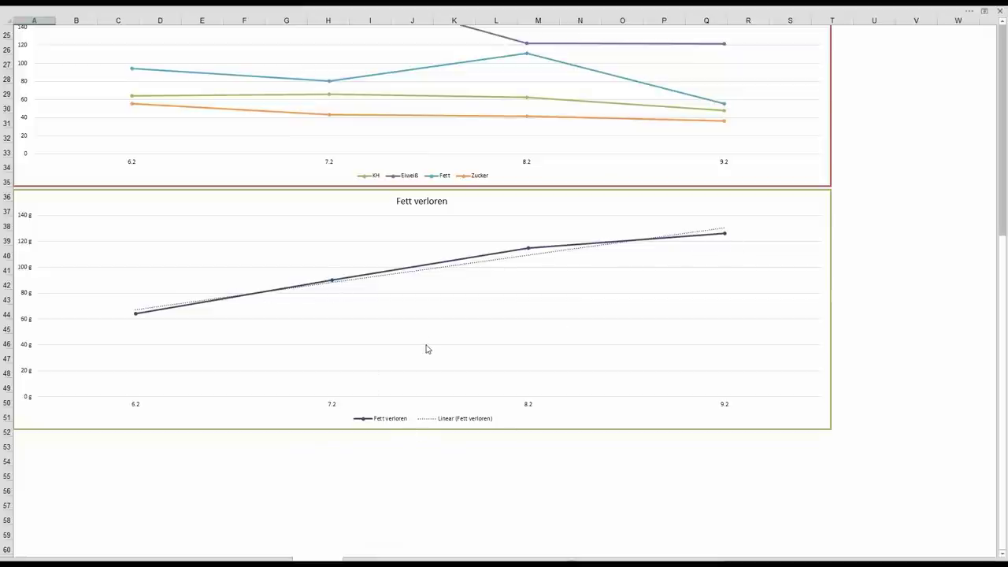
pyautogui.scroll(8, 398, 309)
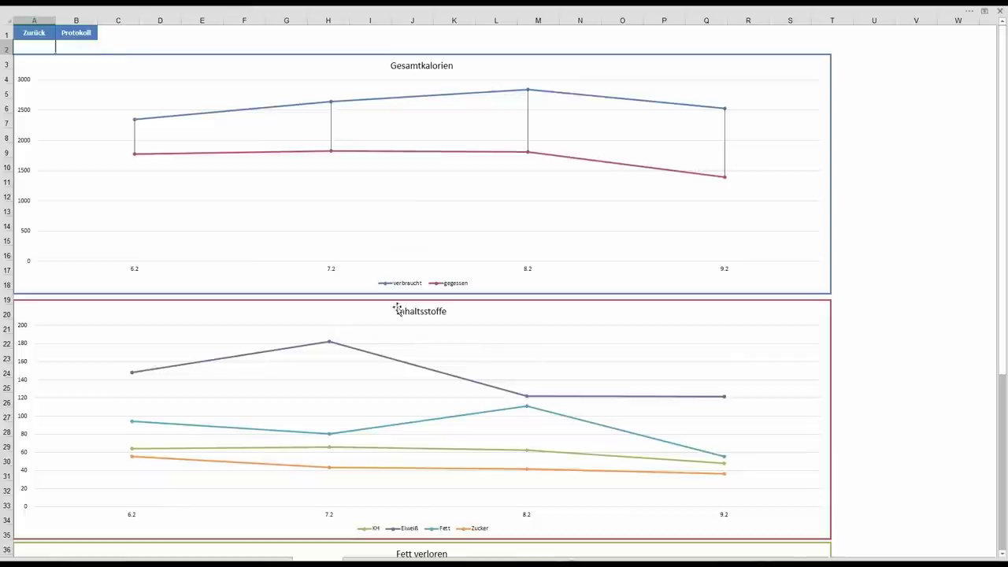
pyautogui.click(35, 33)
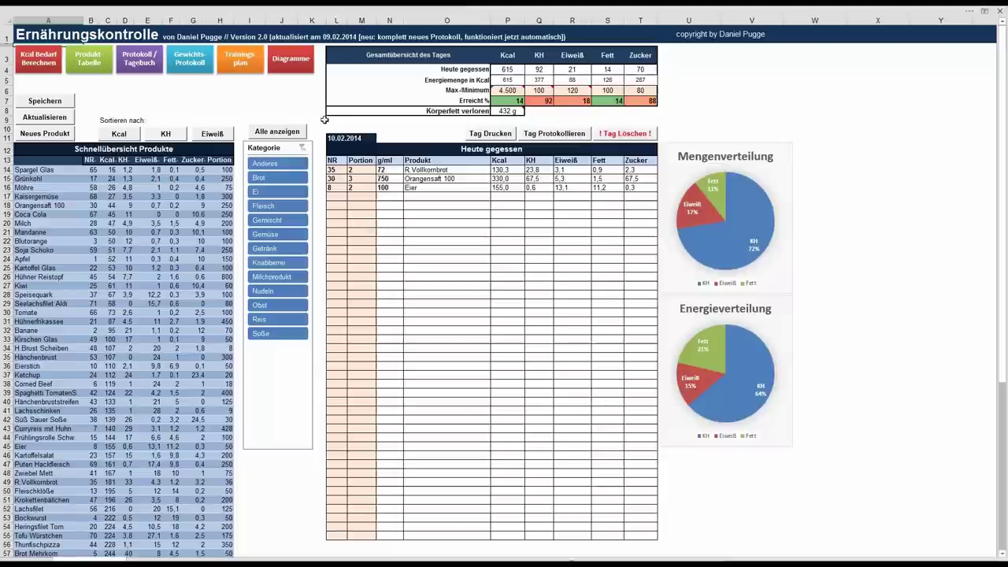
# Enter 63 kg for 12.2 in the Gewichts-Protokoll, then reset all weight data, confirming with Ja.
pyautogui.click(187, 61)
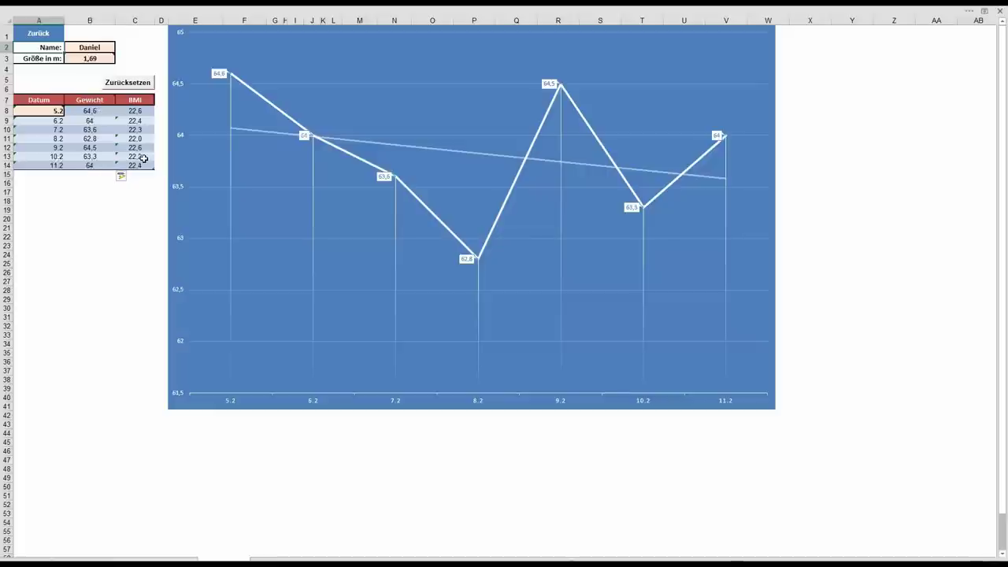
pyautogui.click(89, 175)
pyautogui.write('6')
pyautogui.press('Return')
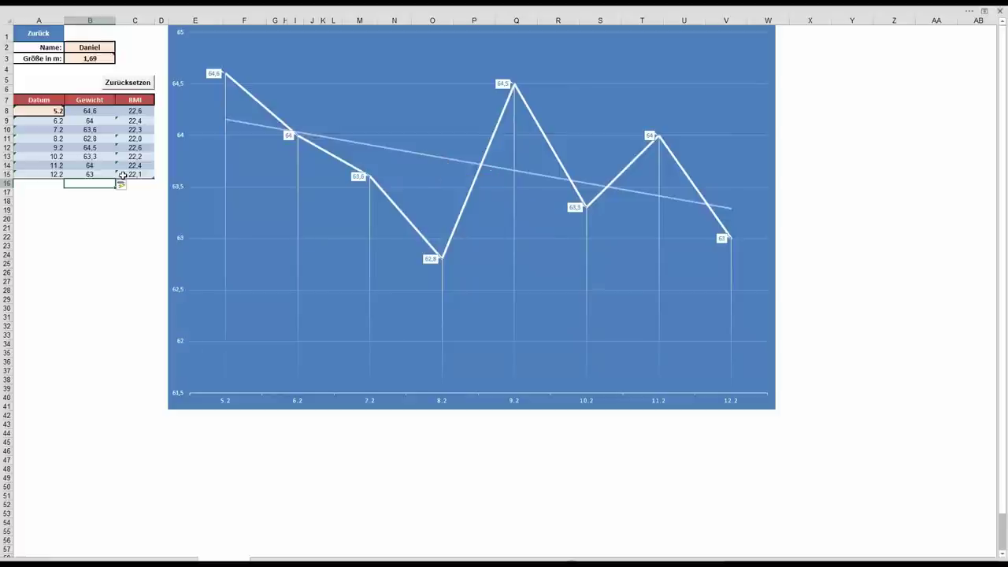
pyautogui.click(135, 86)
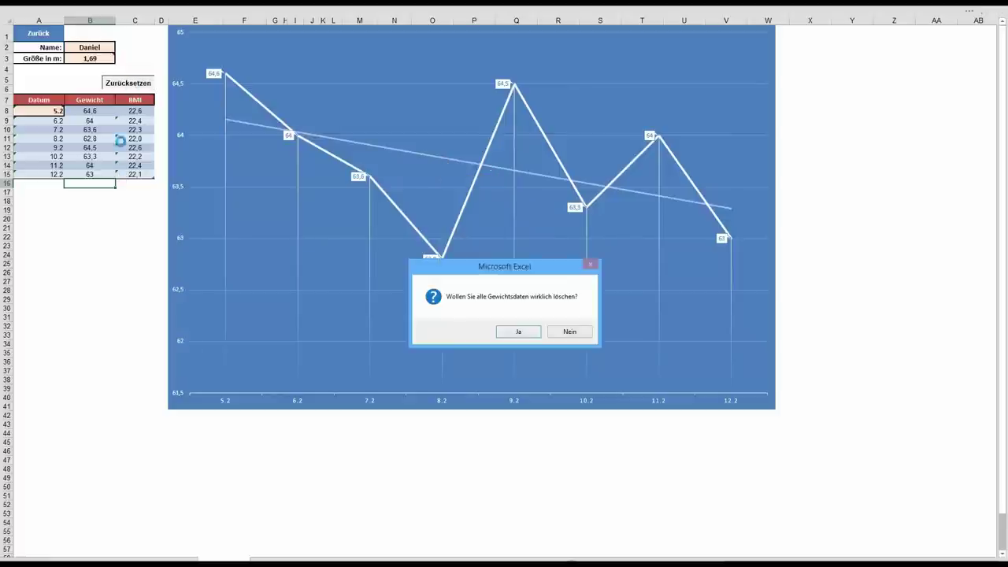
pyautogui.click(519, 332)
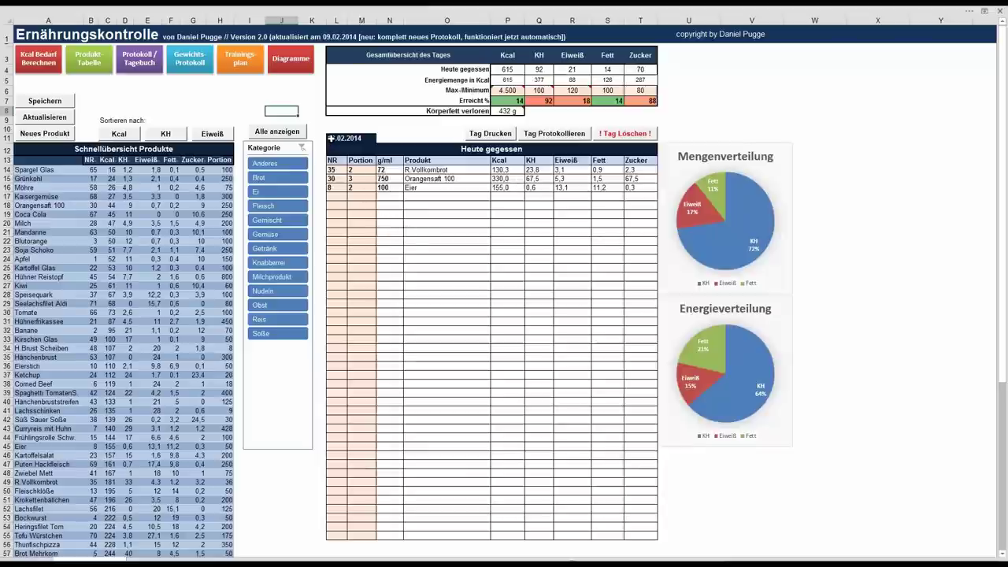
pyautogui.click(331, 137)
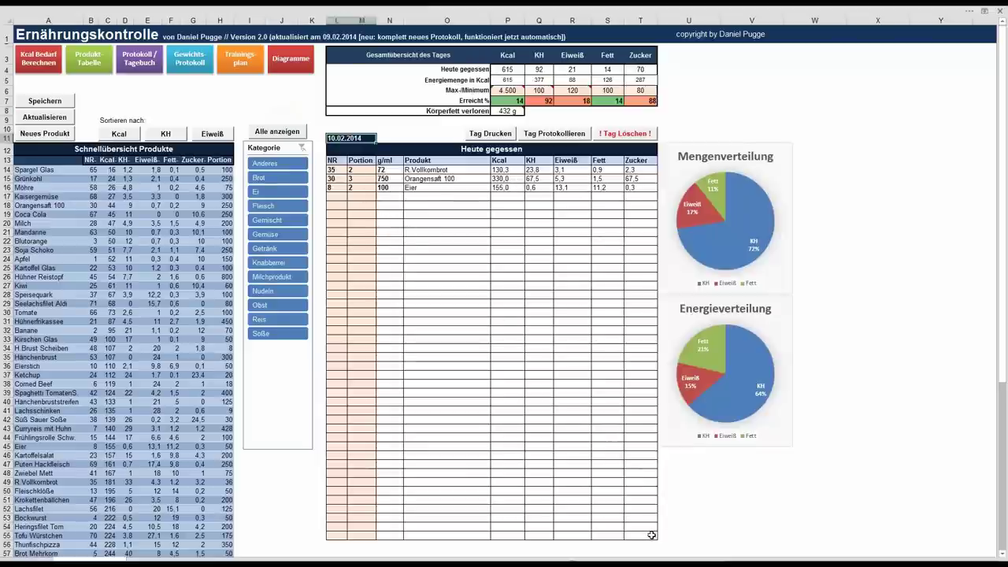
pyautogui.keyDown('shift'); pyautogui.click(653, 533); pyautogui.keyUp('shift')
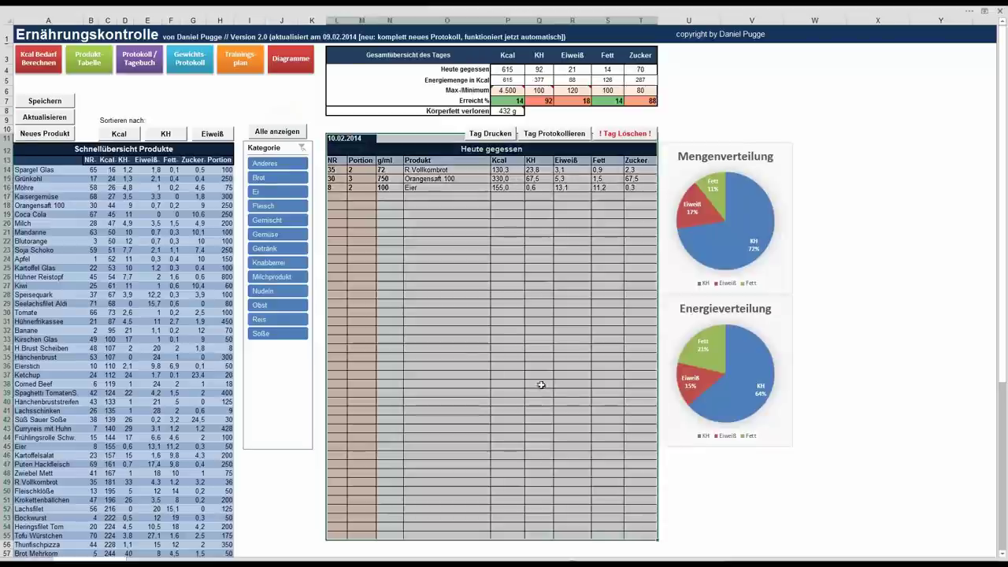
pyautogui.click(441, 259)
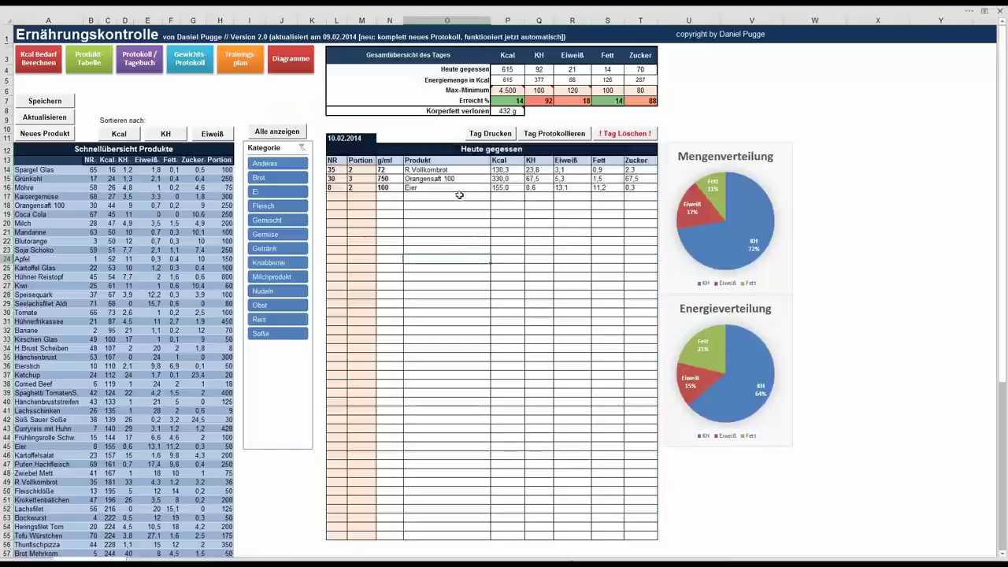
pyautogui.click(498, 136)
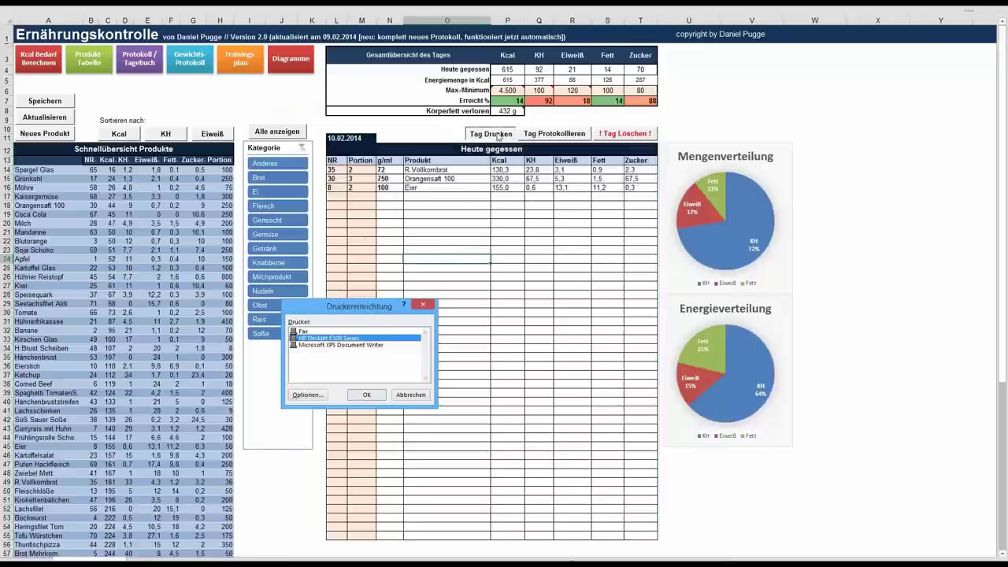
pyautogui.click(410, 395)
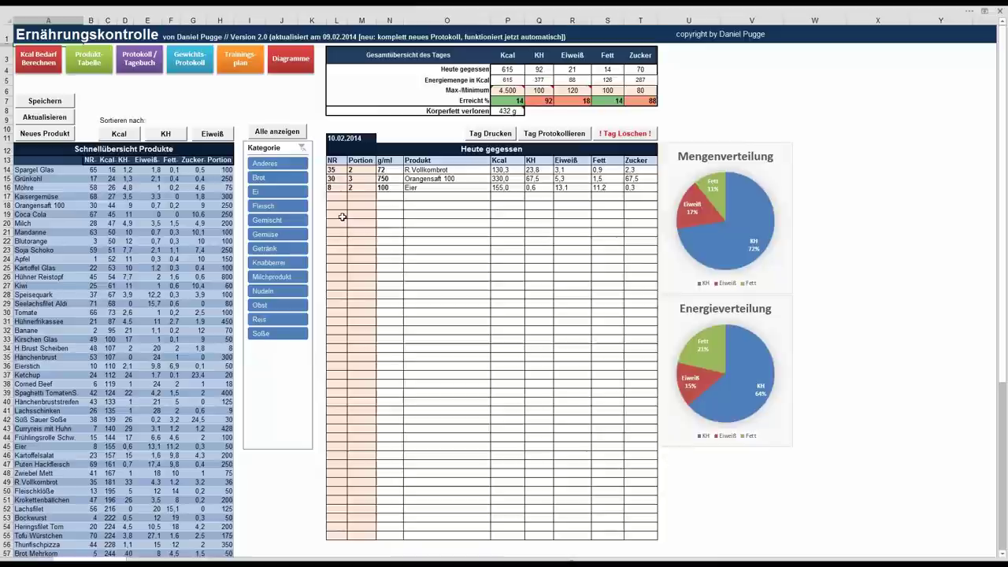
# Look at the Trainingsplan sheet and go back to the main sheet.
pyautogui.click(244, 66)
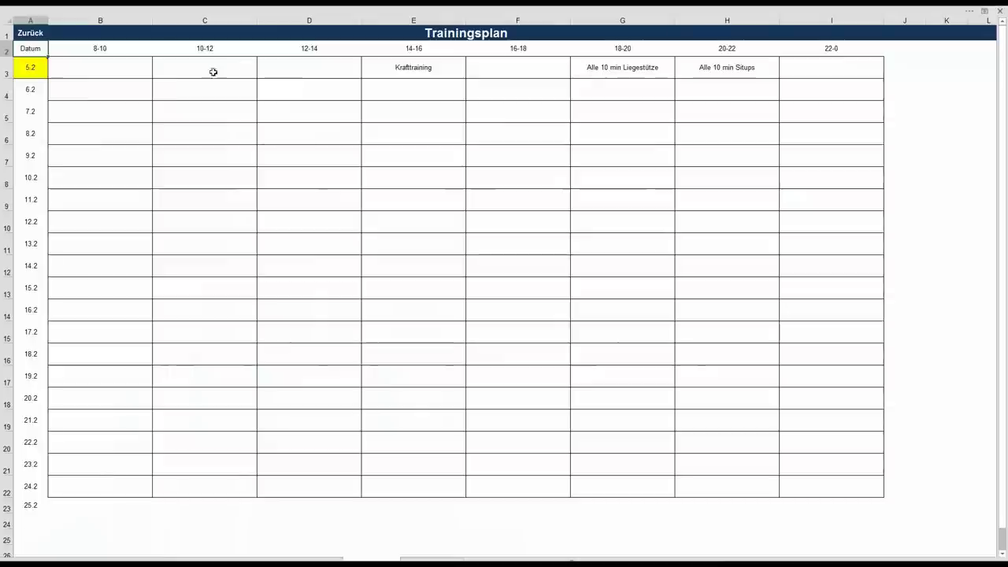
pyautogui.click(32, 38)
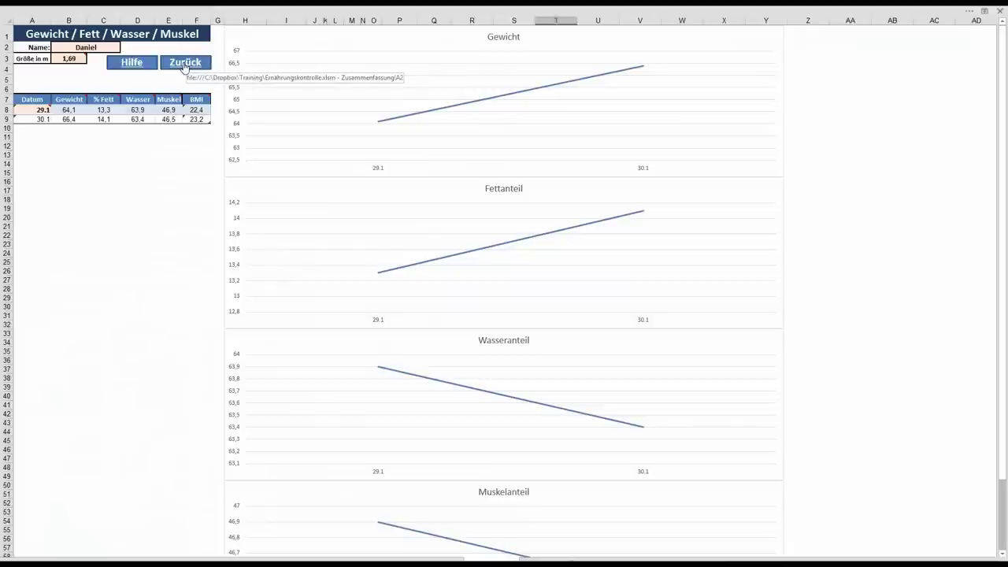
# Return from the body-composition sheet to the main Ernährungskontrolle dashboard.
pyautogui.click(184, 64)
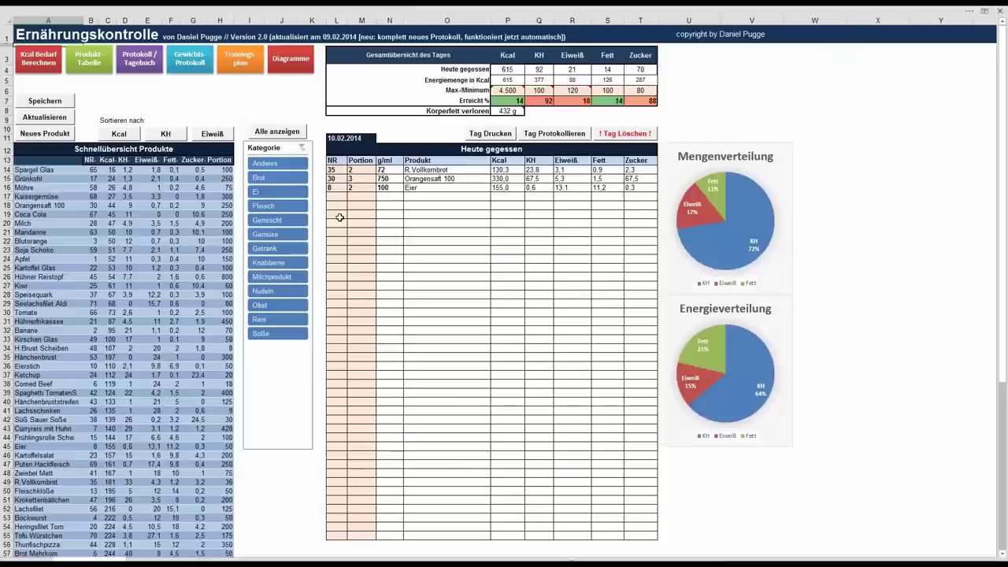
pyautogui.click(154, 196)
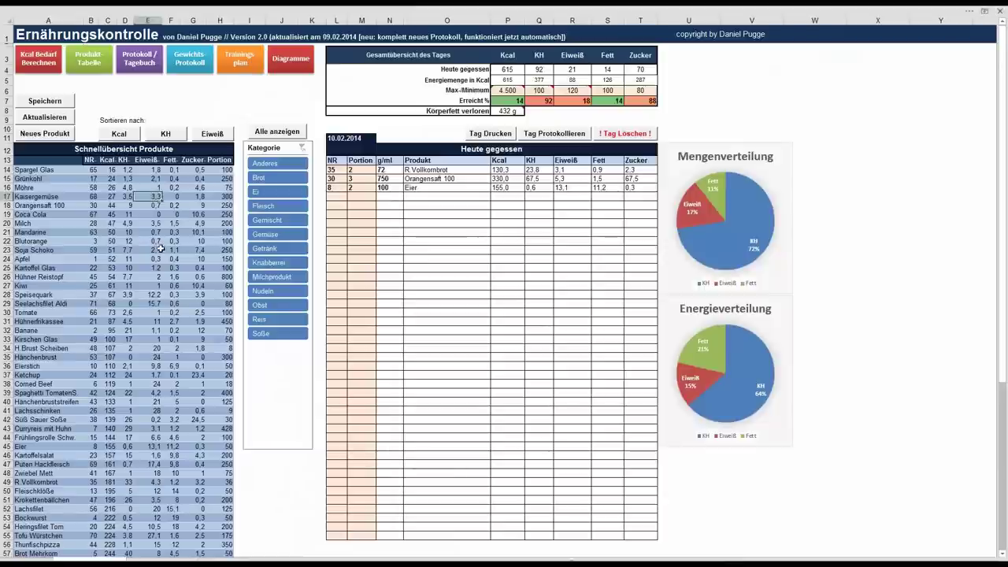